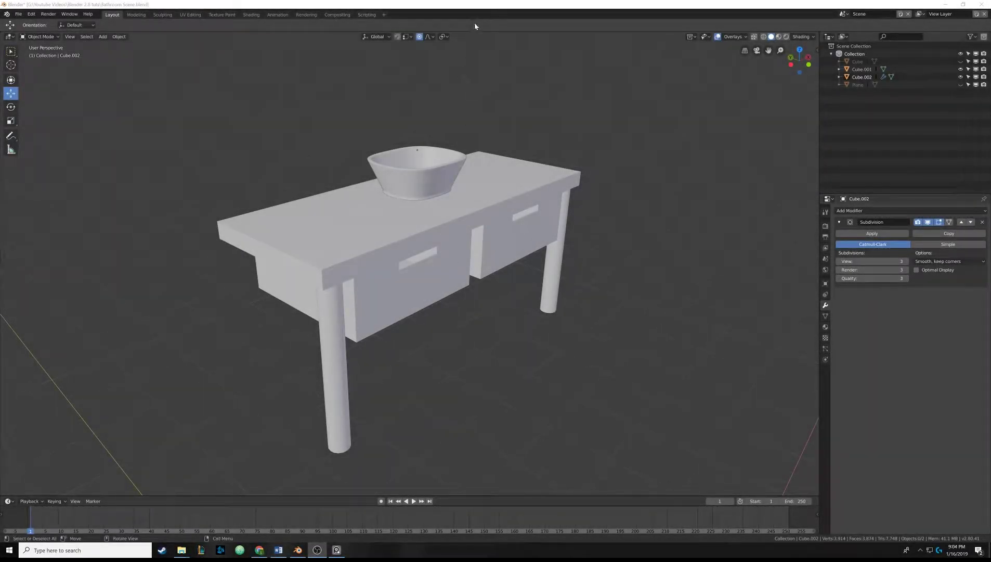
Step: Add an uncapped cylinder mesh with 16 vertices, a radius of 1' and a depth of 2' at the world origin
click(477, 3)
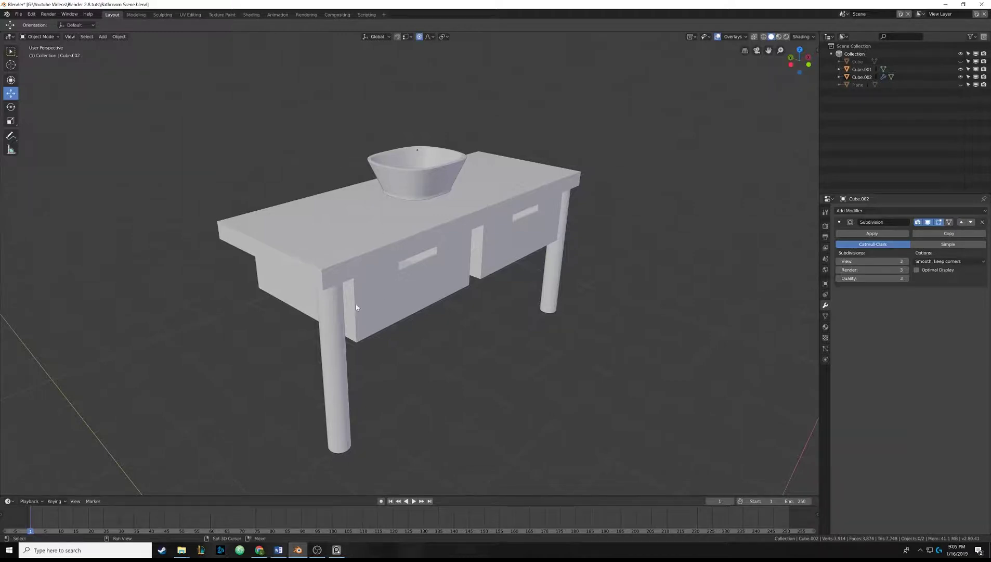
scroll(352, 269, down, 5)
middle_drag(351, 272, 348, 272)
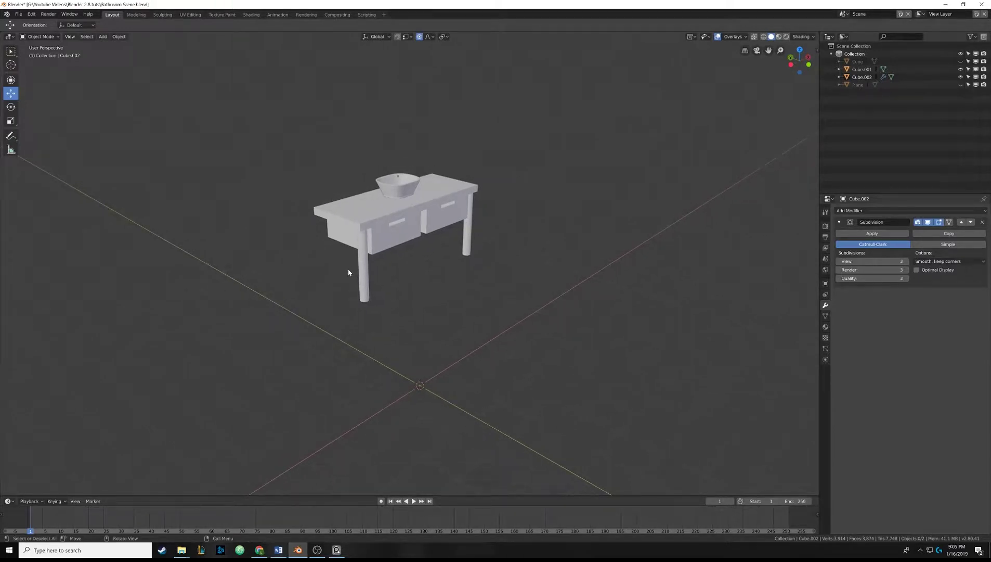
key(shift+a)
mouse_move(372, 254)
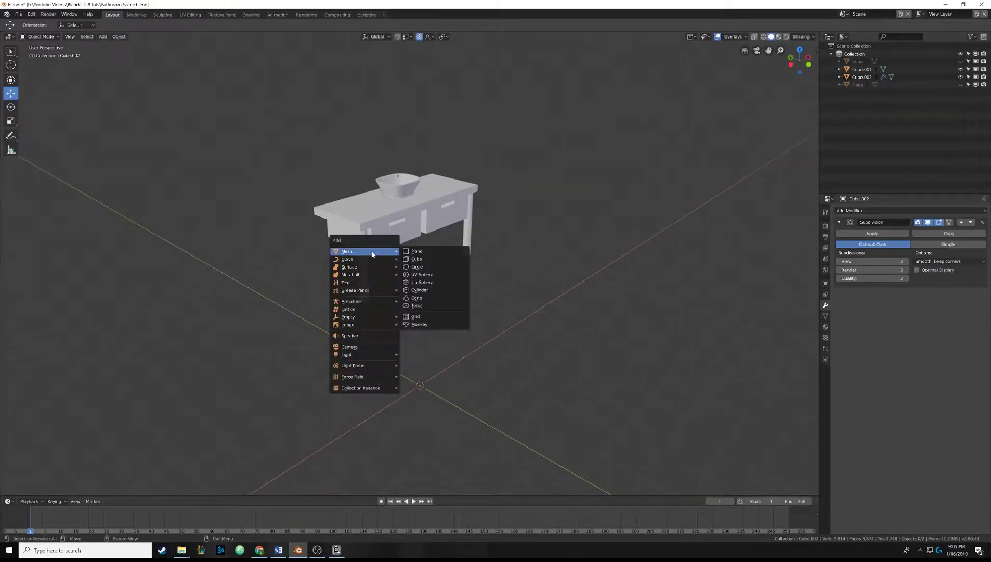
click(423, 289)
middle_drag(455, 396, 424, 233)
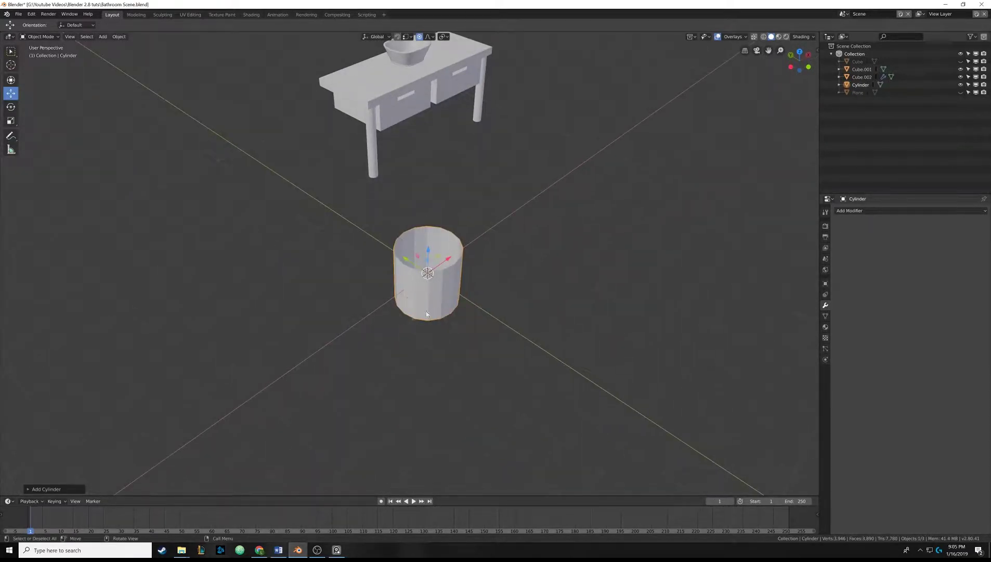
click(29, 489)
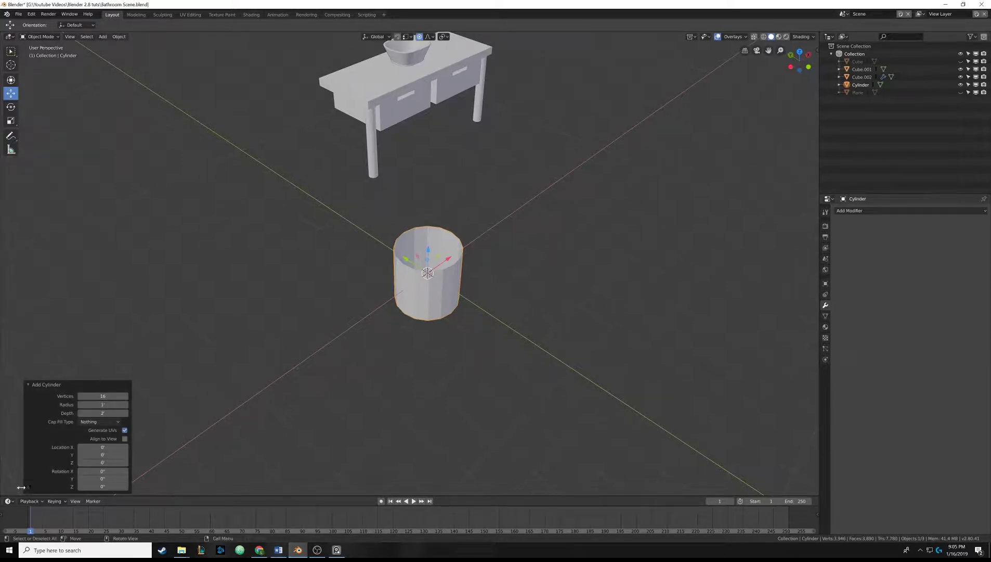
click(29, 386)
Step: In Edit Mode, shrink the cylinder's mesh uniformly and rescale it along Z to form a small, slim tube
middle_drag(306, 257, 277, 265)
shift+middle_drag(418, 96, 487, 280)
key(Tab)
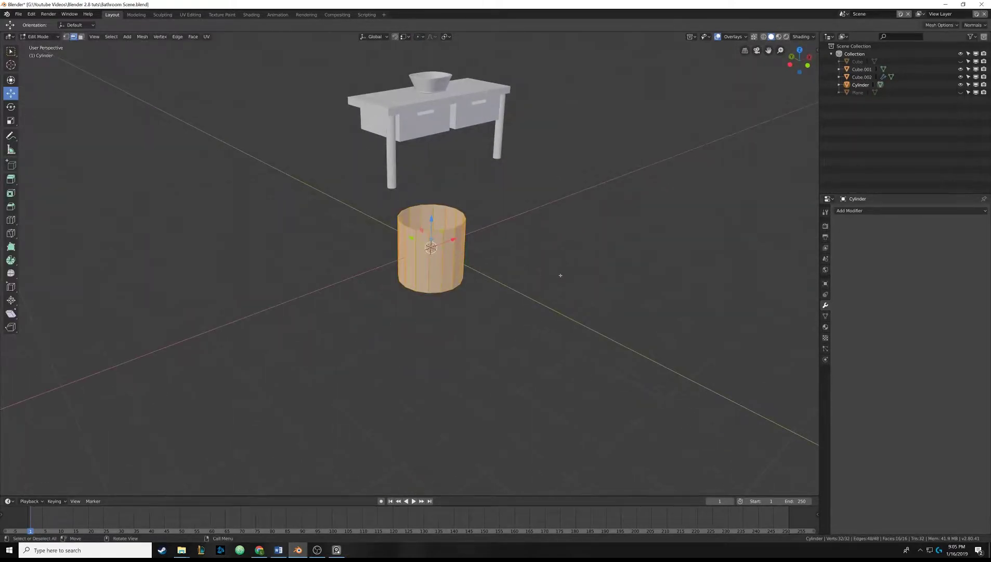
key(s)
click(449, 259)
middle_drag(449, 258, 437, 285)
key(s)
key(z)
click(461, 273)
key(Tab)
middle_drag(461, 273, 399, 254)
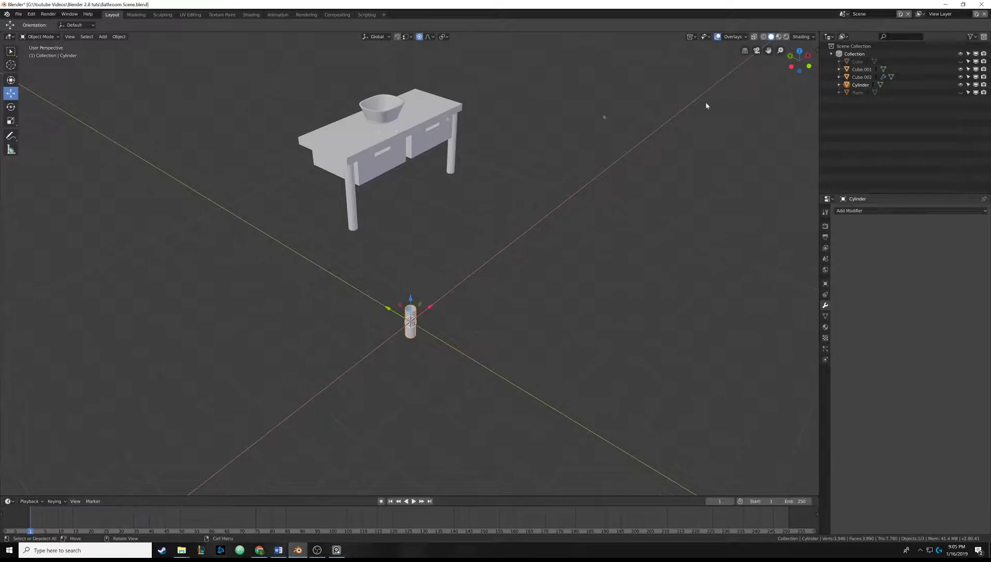
Step: Move the cylinder along Y to beneath the back part of the table and turn off proportional editing
click(792, 67)
drag(475, 205, 305, 202)
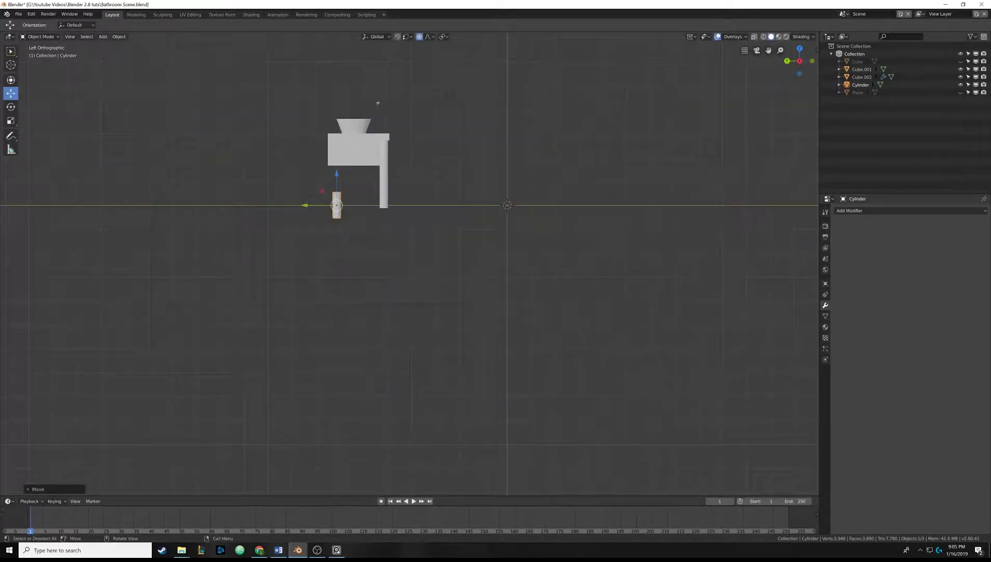
click(419, 36)
middle_drag(356, 172, 310, 195)
key(o)
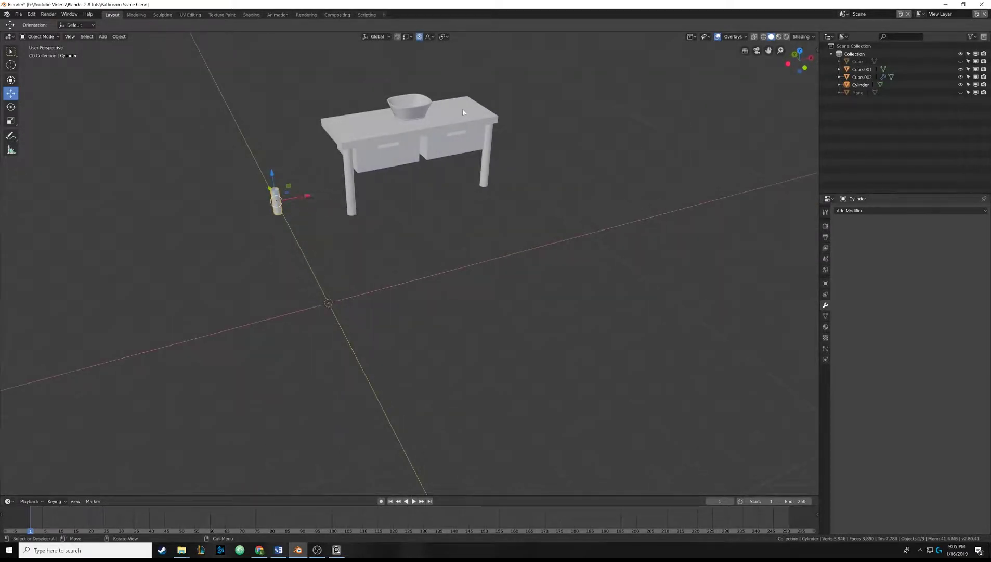
click(419, 36)
Step: Adjust the cylinder's Y position and raise it so that it stands on the countertop behind the basin
click(789, 63)
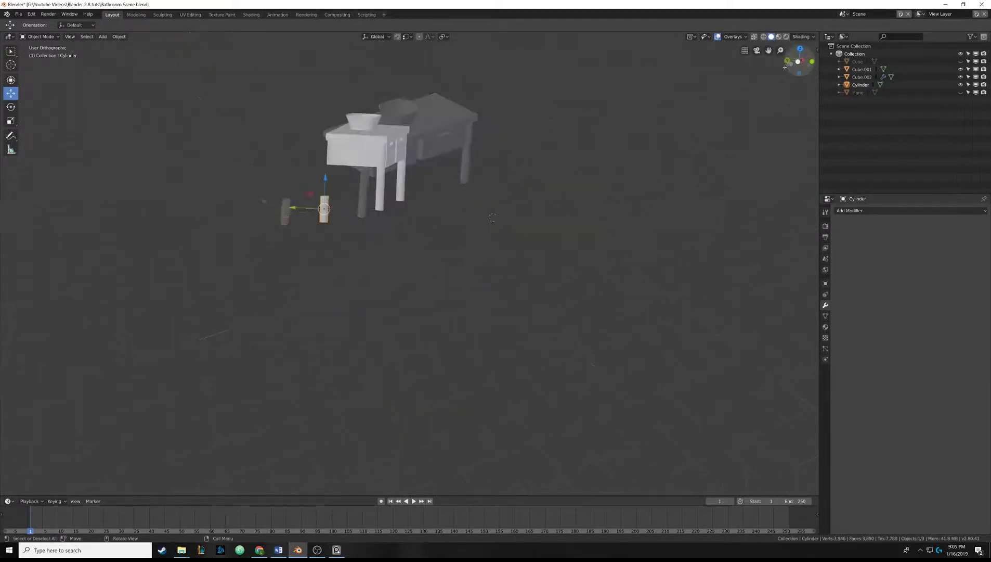
drag(306, 205, 302, 205)
drag(334, 175, 492, 110)
click(812, 61)
middle_drag(492, 109, 417, 346)
scroll(419, 252, up, 3)
scroll(416, 346, up, 3)
middle_drag(507, 336, 484, 319)
scroll(484, 318, up, 2)
shift+middle_drag(441, 240, 429, 271)
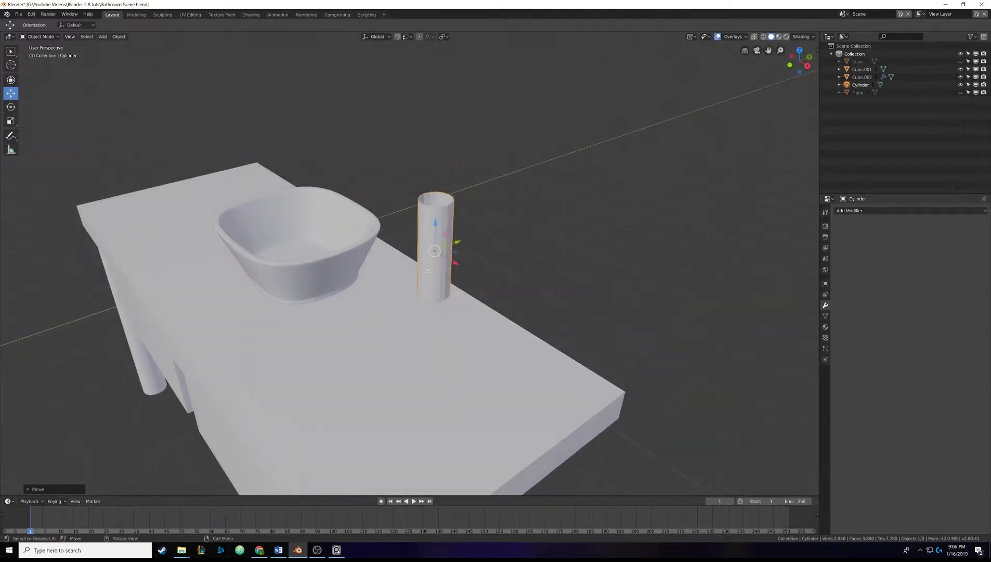
Step: Thin the cylinder's mesh in Edit Mode by scaling it to about 0.54 on X and Y with Z locked
key(Tab)
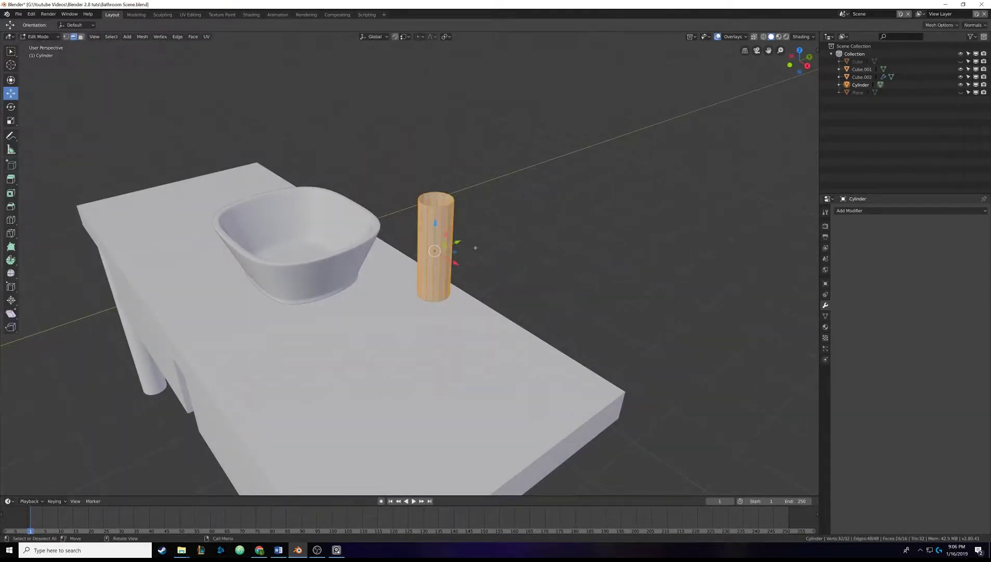
key(s)
key(x)
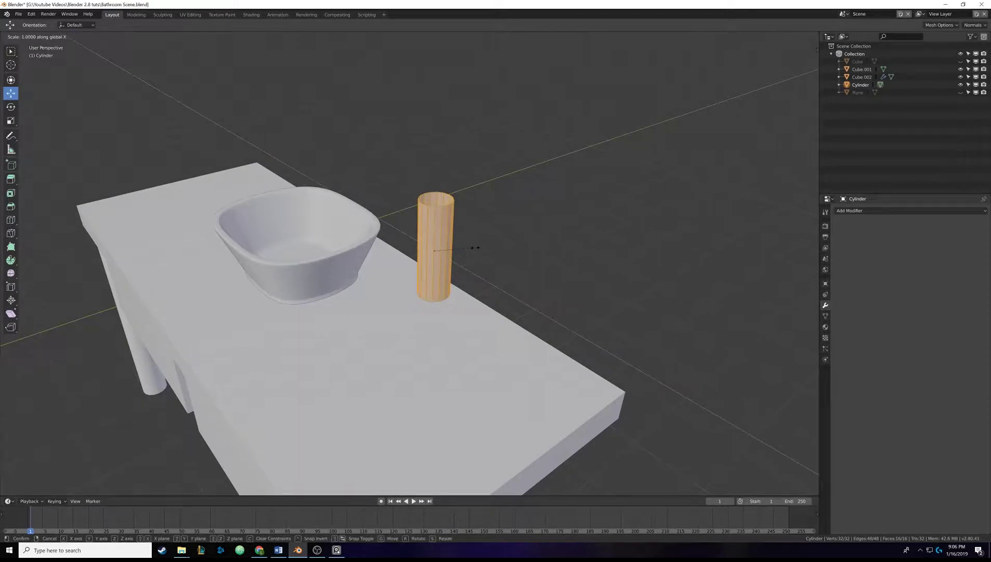
key(shift+z)
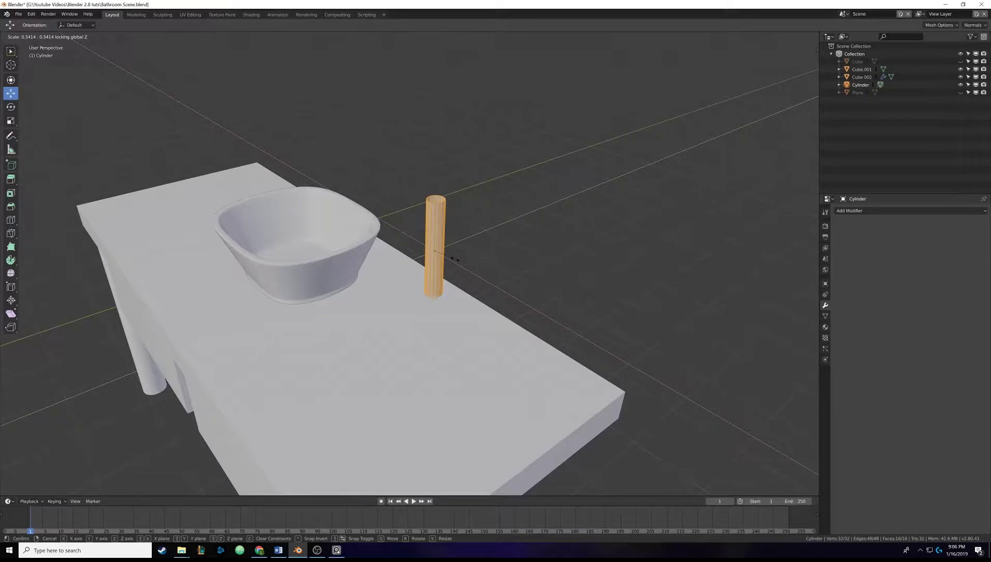
click(454, 259)
middle_drag(473, 228, 441, 246)
key(Tab)
Step: Move the cylinder closer to the basin along Y and line it up with the middle of the basin along X
drag(416, 255, 404, 258)
middle_drag(405, 257, 449, 279)
key(g)
key(x)
click(491, 270)
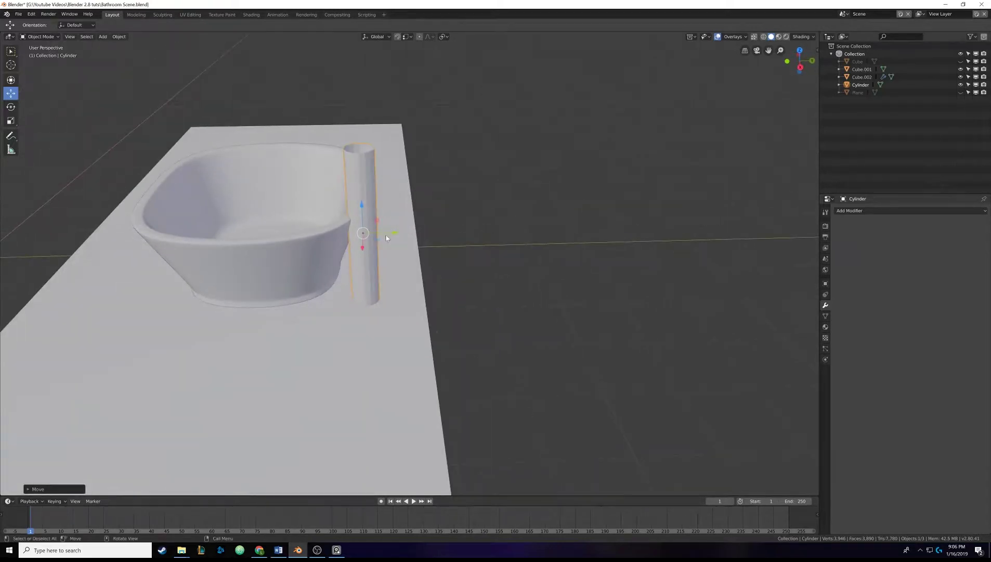
key(g)
key(x)
click(413, 232)
mouse_move(413, 232)
middle_down()
mouse_move(450, 246)
mouse_move(419, 239)
middle_up()
Step: Shift the basin slightly along Y toward the counter's front edge and nudge the cylinder closer behind it
click(320, 224)
drag(290, 159, 275, 158)
click(364, 187)
click(390, 187)
drag(416, 221, 408, 220)
middle_drag(409, 219, 436, 269)
key(g)
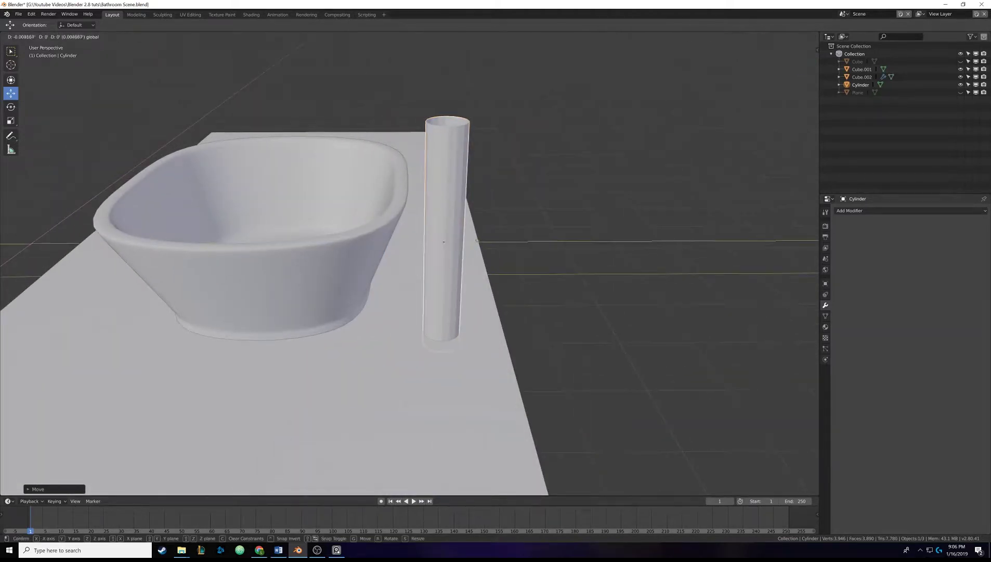
click(478, 240)
middle_drag(478, 240, 470, 262)
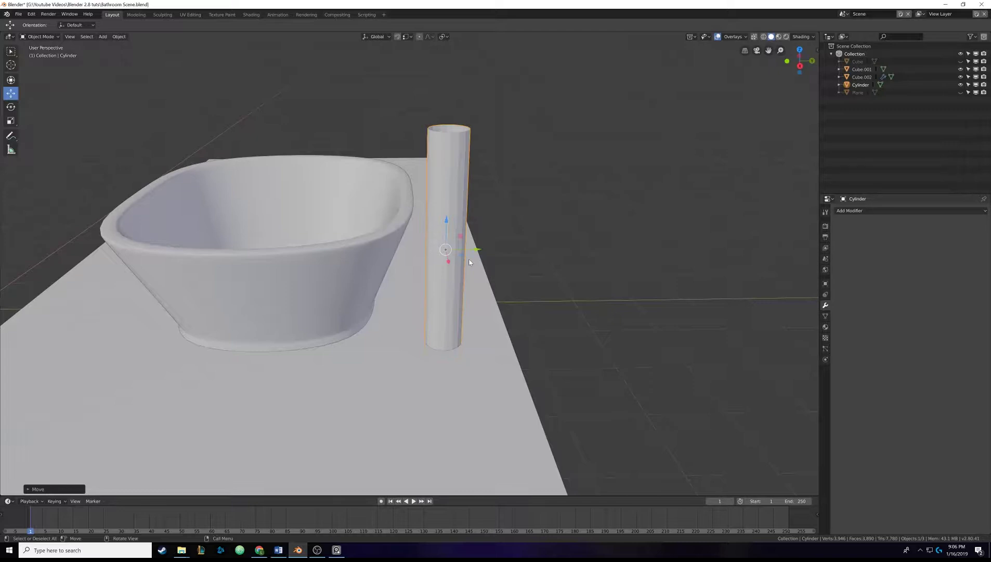
Step: Compare perspective and orthographic projection on the table and leave the viewport in orthographic
middle_drag(470, 262, 394, 261)
scroll(414, 295, down, 3)
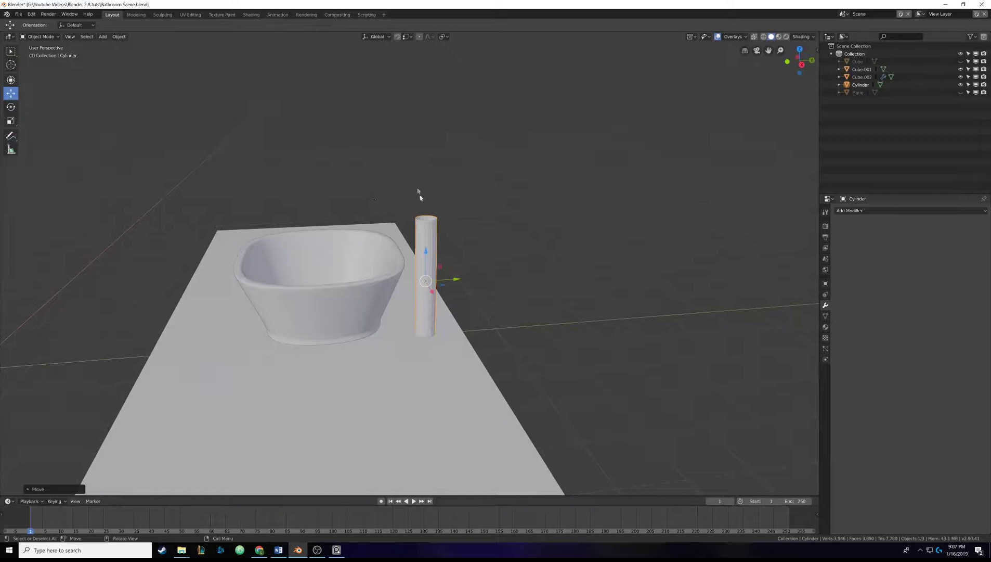
mouse_move(381, 222)
middle_down()
mouse_move(389, 226)
mouse_move(387, 215)
mouse_move(382, 234)
middle_up()
scroll(388, 215, up, 3)
scroll(381, 232, down, 5)
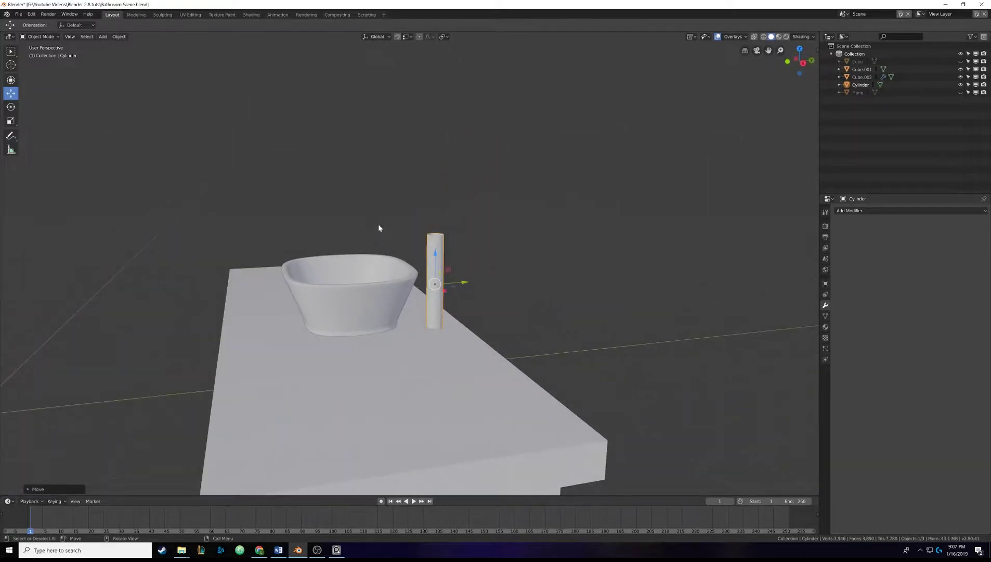
key(KP_5)
key(KP_5)
key(KP_5)
key(KP_5)
click(744, 51)
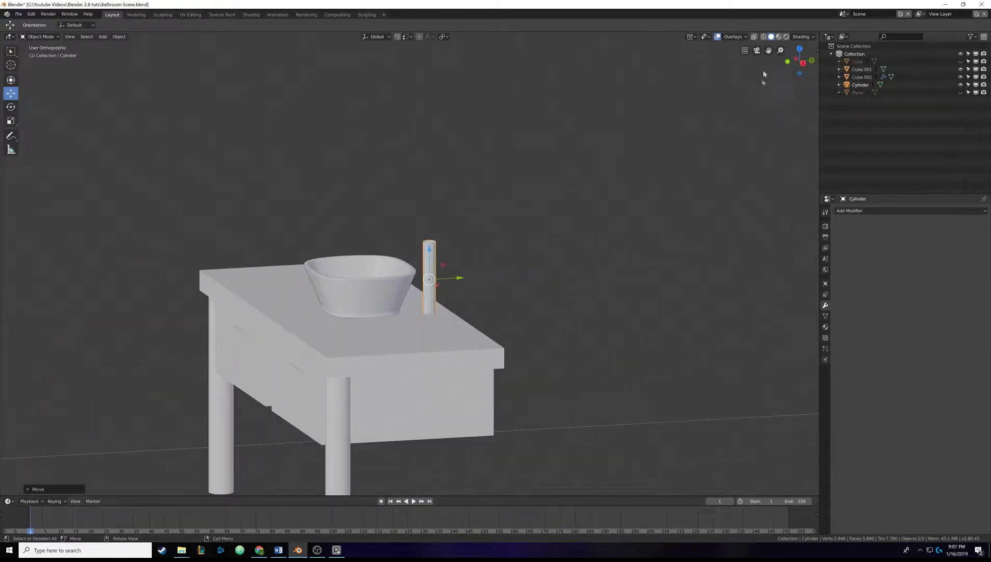
click(745, 51)
middle_drag(353, 282, 353, 244)
click(745, 51)
scroll(353, 243, up, 5)
middle_drag(360, 317, 411, 317)
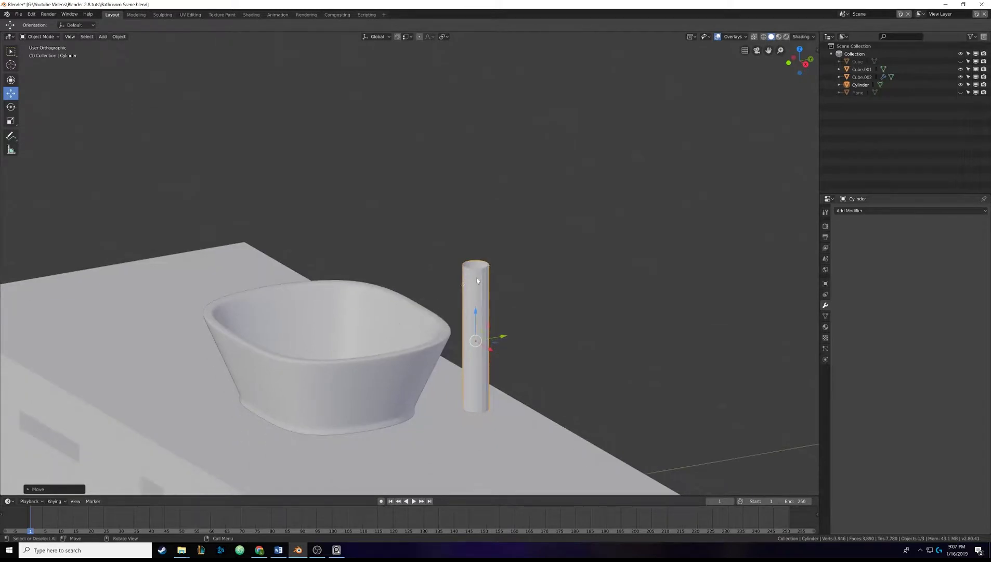
Step: In Edit Mode, deselect everything and select only the top edge loop of the cylinder
key(Tab)
middle_drag(478, 281, 453, 331)
scroll(453, 332, up, 5)
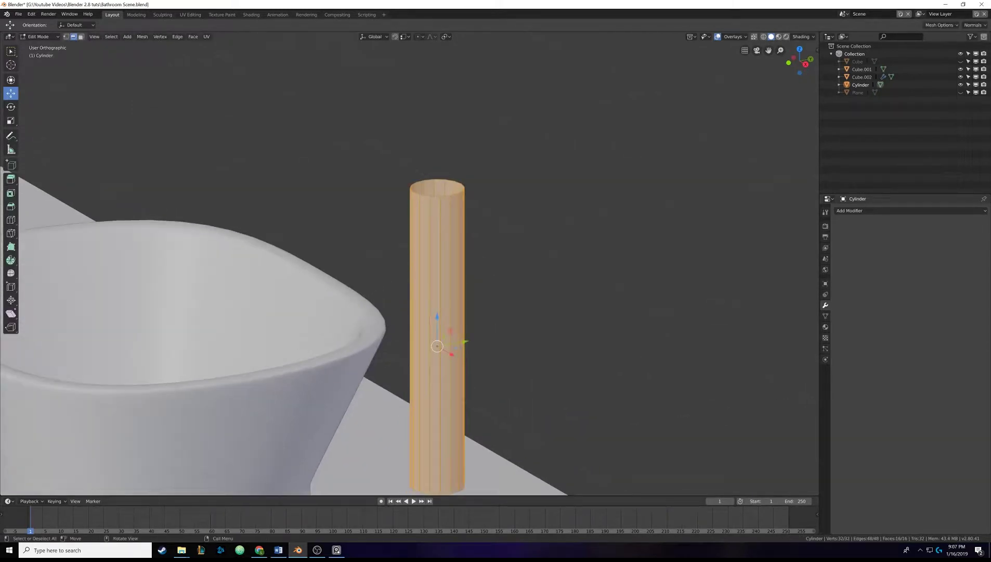
key(alt+a)
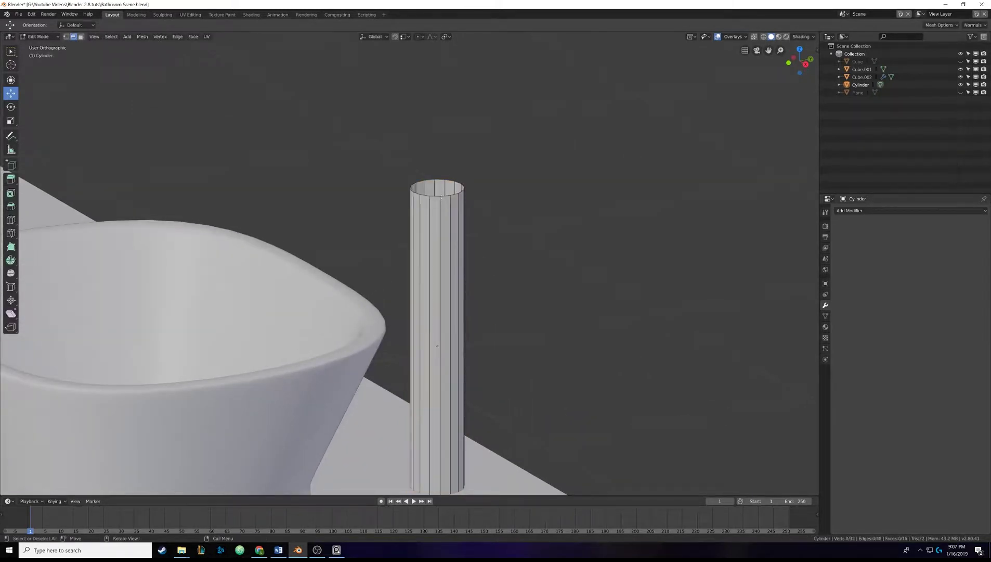
alt+click(436, 196)
shift+middle_drag(335, 246, 382, 187)
shift+middle_drag(375, 182, 388, 221)
scroll(385, 236, down, 1)
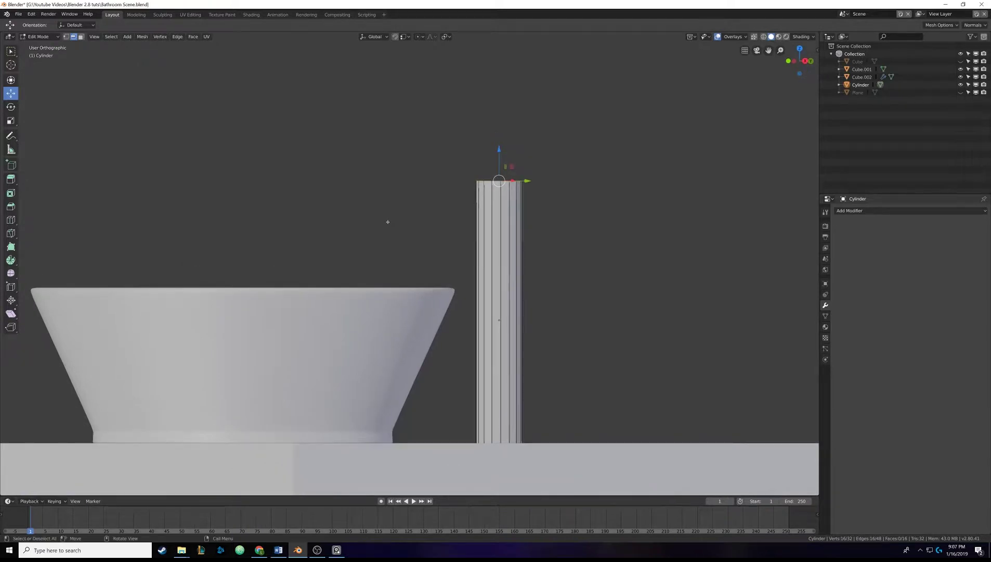
scroll(388, 222, down, 1)
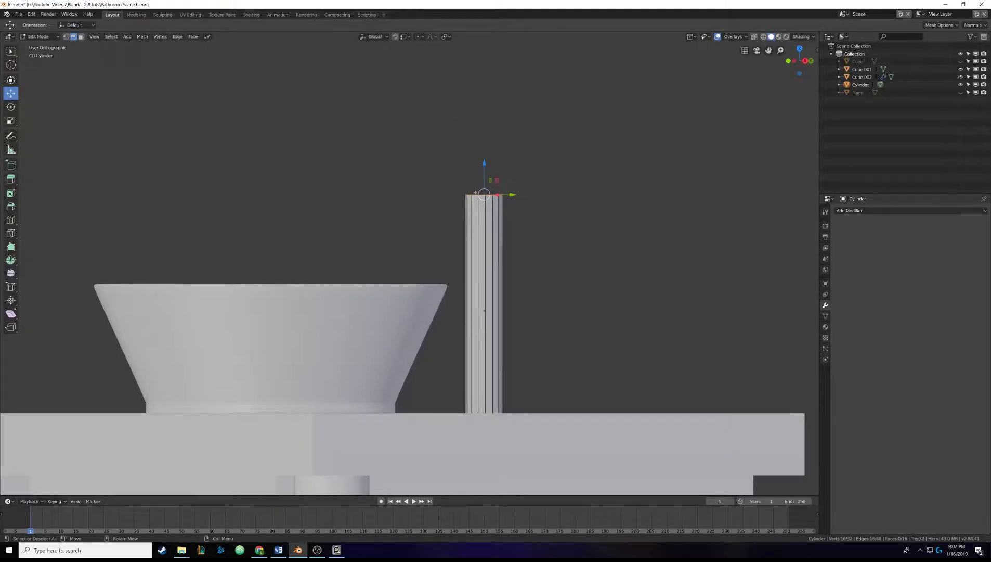
middle_drag(435, 165, 410, 178)
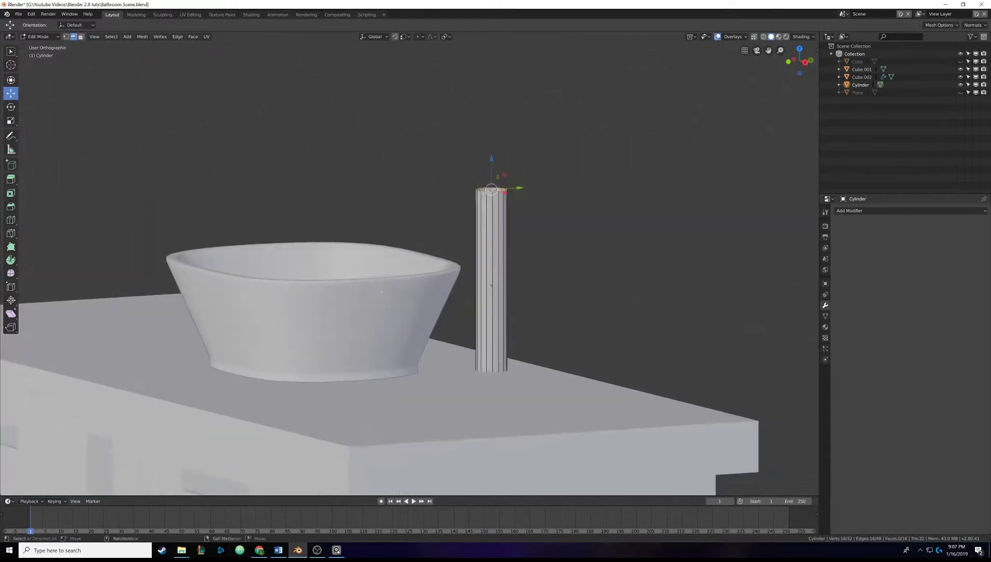
scroll(382, 254, up, 2)
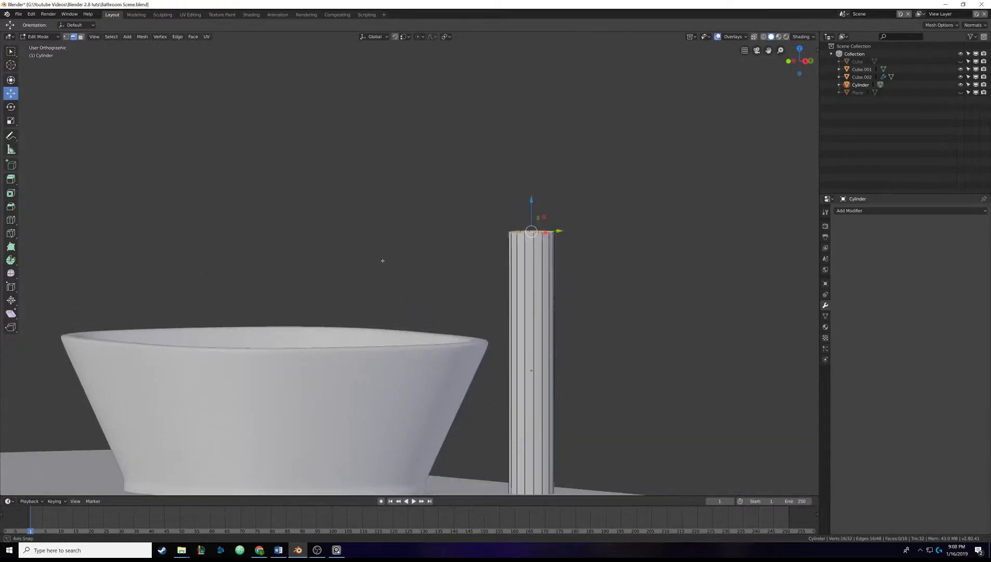
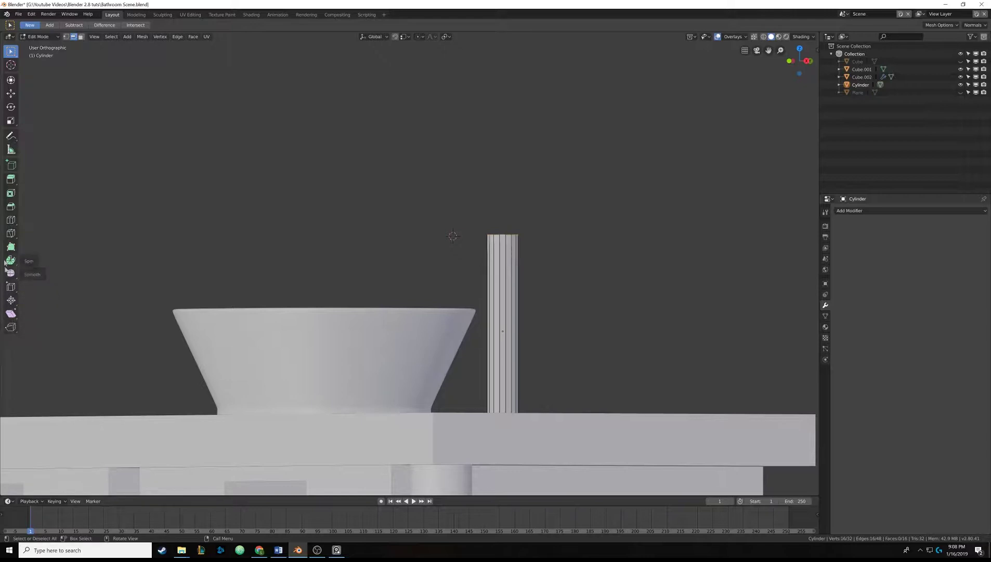
click(139, 37)
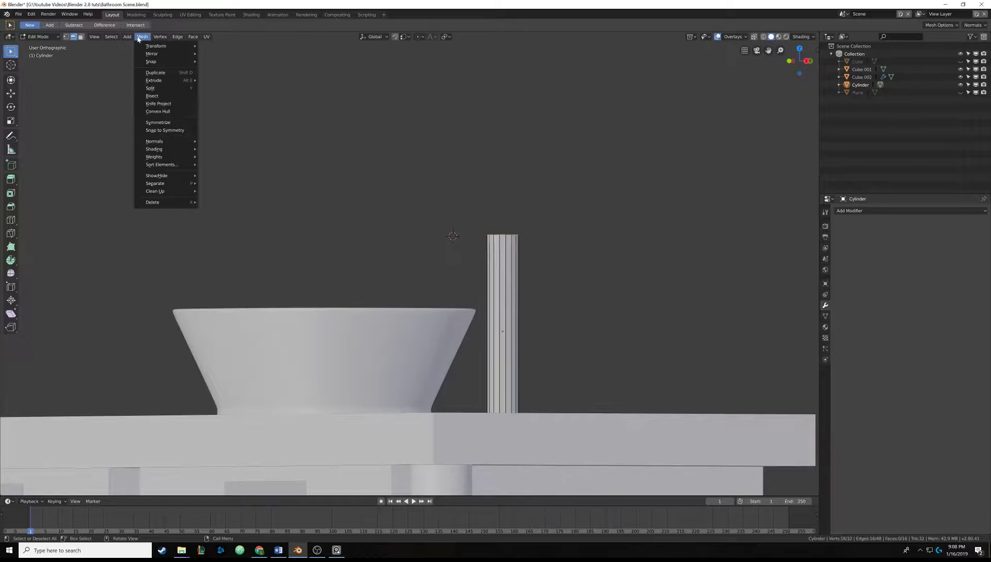
mouse_move(155, 38)
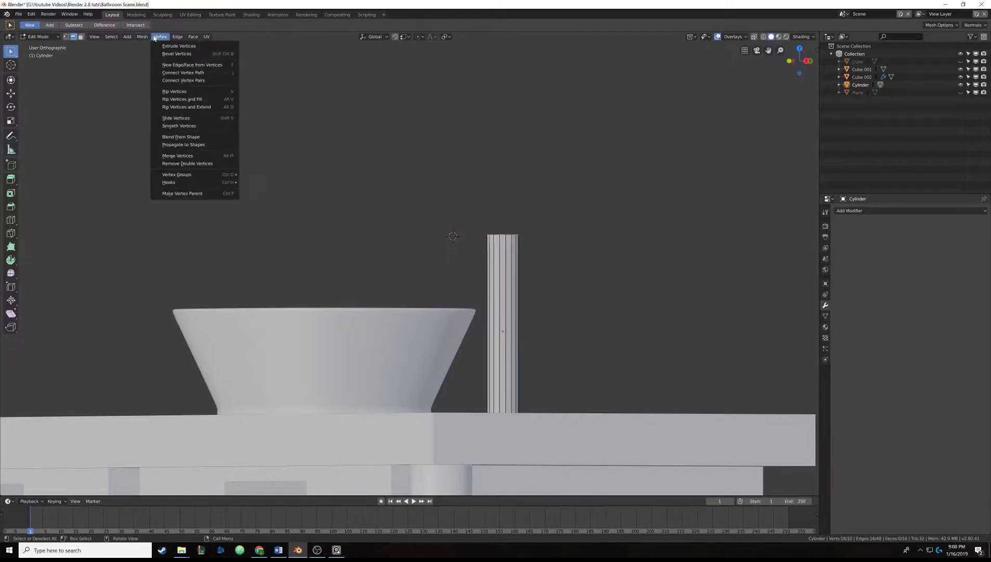
click(183, 36)
click(194, 37)
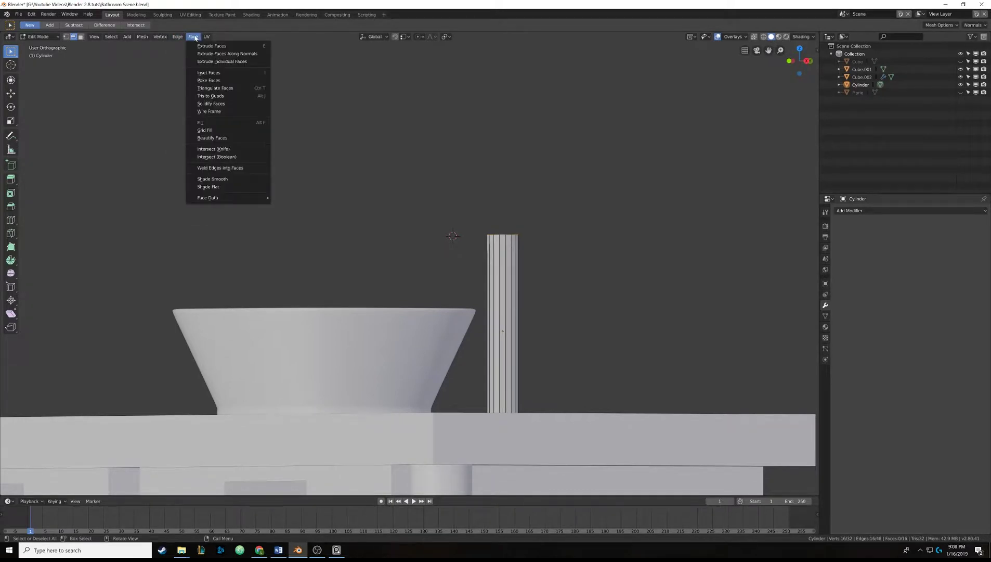
click(194, 38)
click(94, 37)
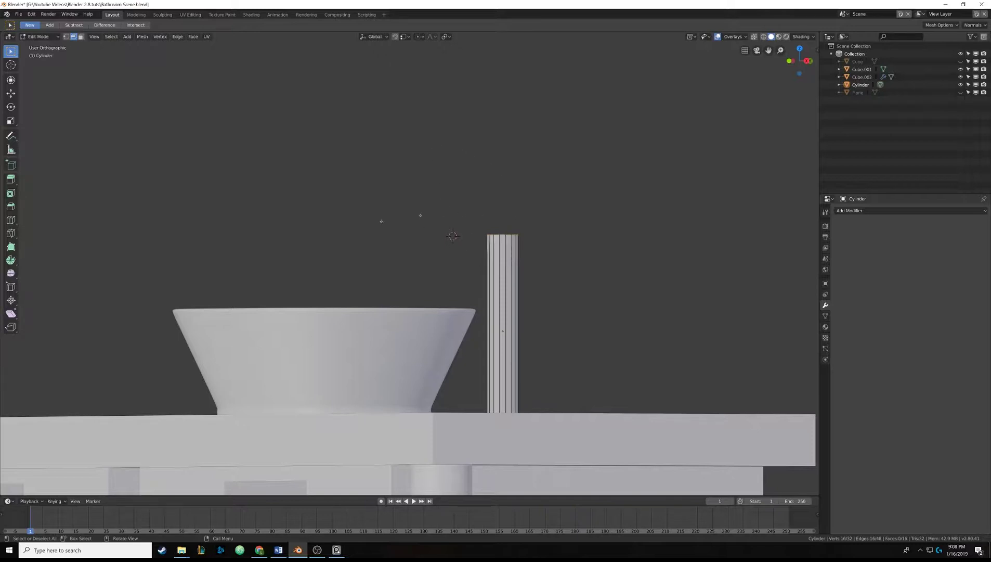
Step: Spin the cylinder's top edge loop around the 3D cursor about the Z axis with 9 steps
click(14, 260)
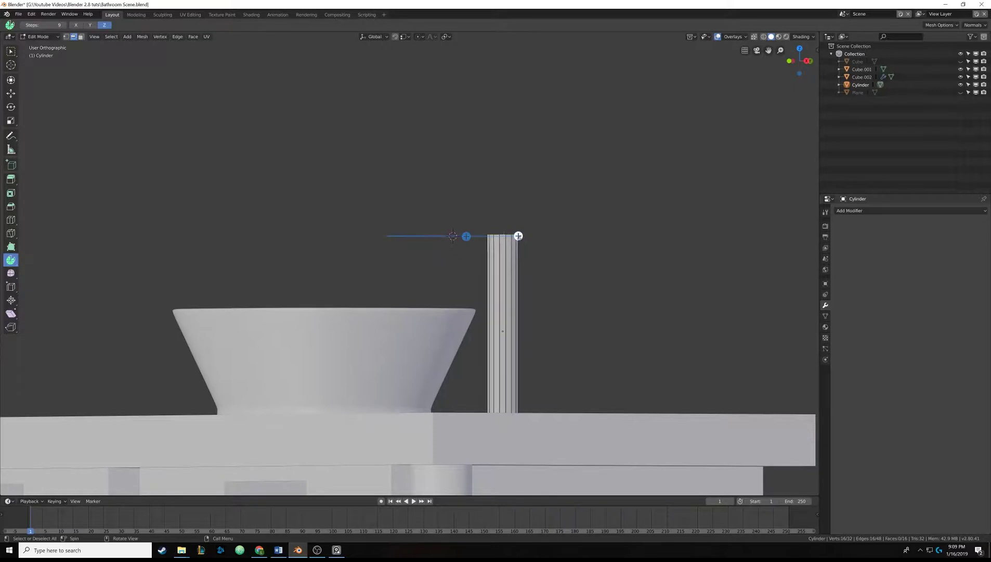
drag(518, 236, 492, 243)
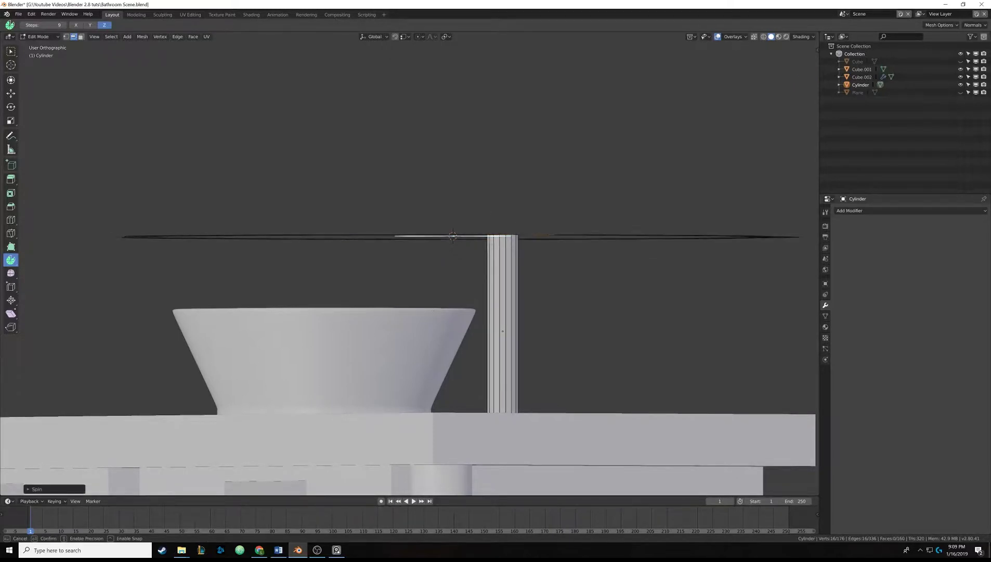
drag(324, 292, 636, 203)
drag(268, 144, 260, 156)
middle_drag(451, 272, 446, 298)
scroll(446, 297, down, 3)
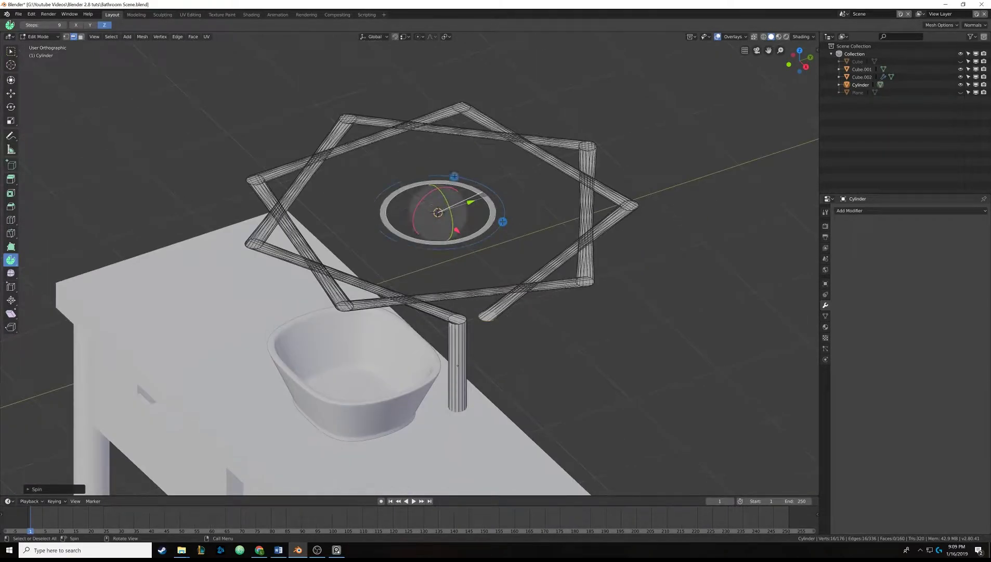
Step: Undo the Z-axis spin so the cylinder is back to its plain upright shape
key(ctrl)
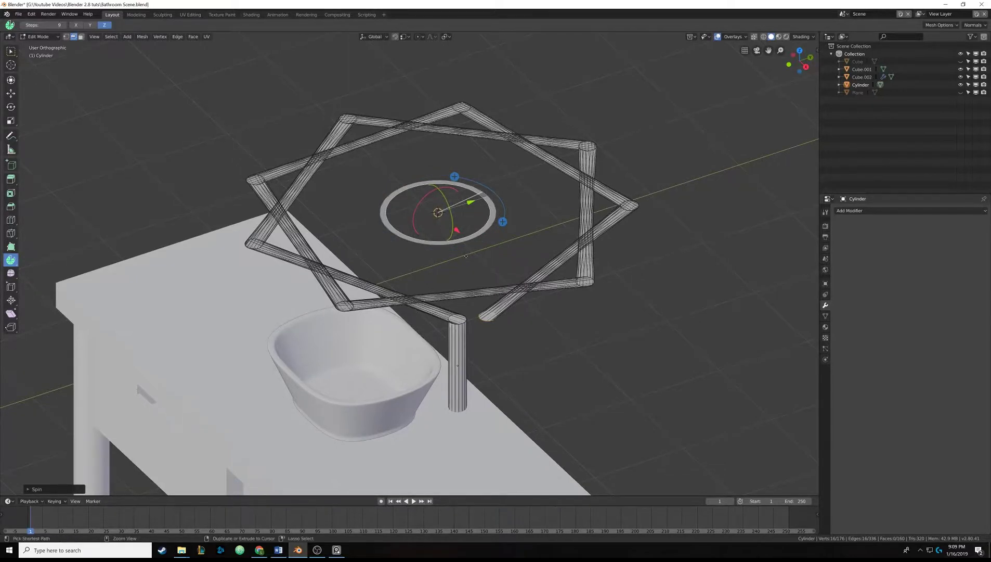
key(ctrl+z)
shift+middle_drag(411, 297, 421, 263)
mouse_move(504, 201)
mouse_down()
mouse_move(502, 218)
mouse_move(509, 180)
mouse_move(503, 200)
mouse_up()
key(ctrl+z)
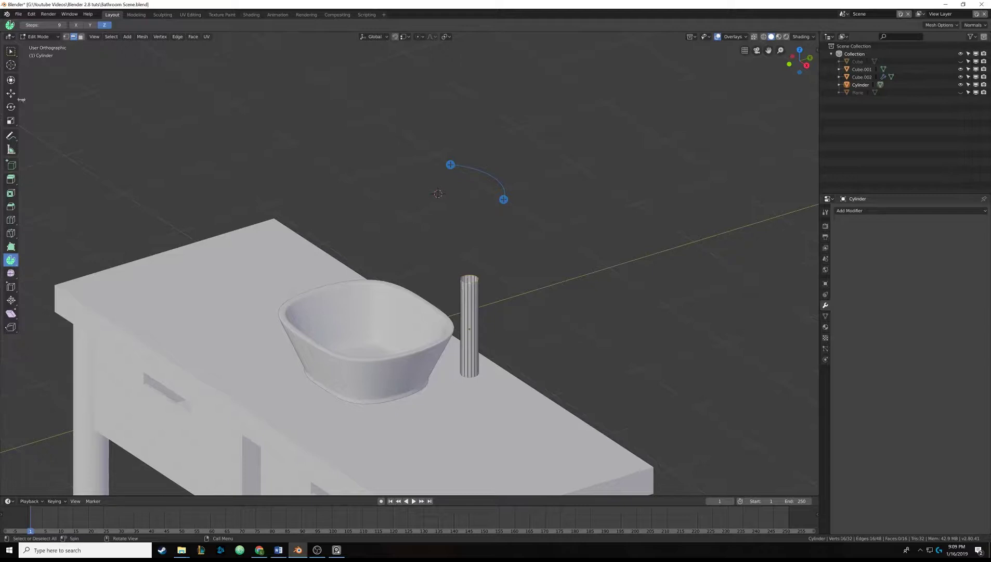
Step: Place the 3D cursor near the basin's back rim beside the cylinder and activate the Spin tool
click(14, 68)
shift+middle_drag(324, 259, 339, 276)
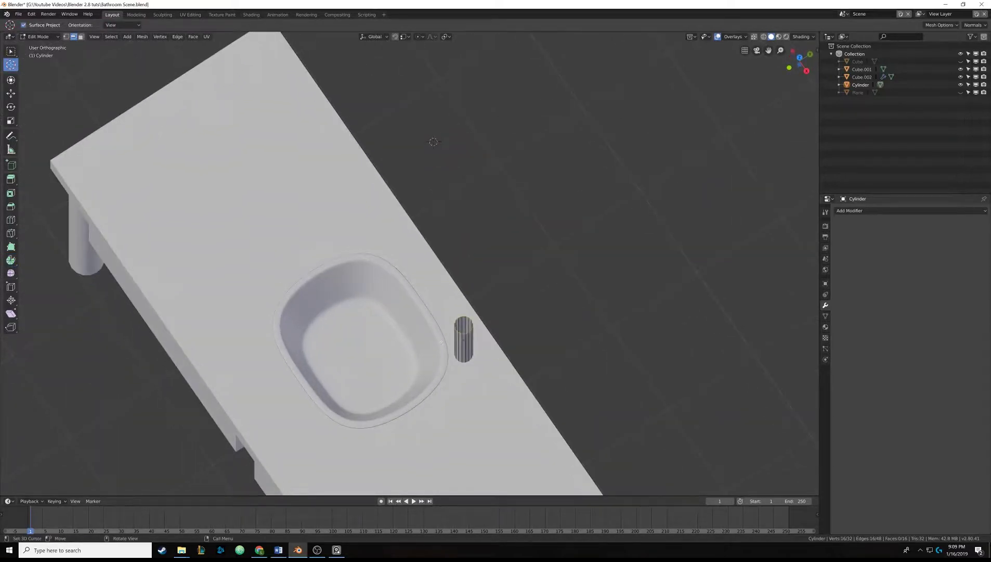
middle_drag(442, 340, 439, 313)
shift+middle_drag(427, 273, 431, 310)
scroll(451, 360, up, 3)
click(13, 260)
shift+middle_drag(365, 338, 350, 294)
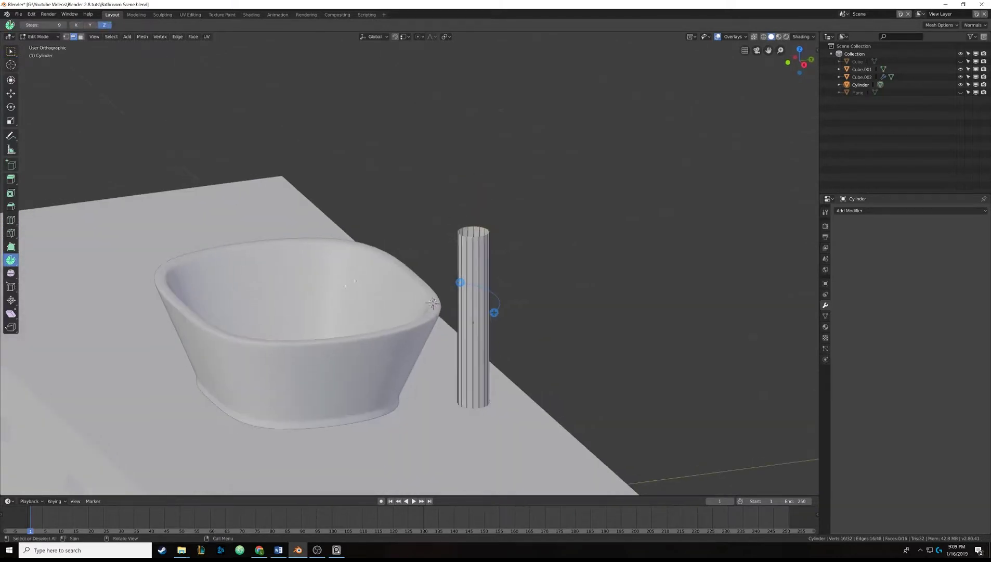
Step: Move the 3D cursor onto the upper part of the cylinder's surface and reactivate the Spin tool
middle_drag(15, 449, 63, 447)
click(378, 277)
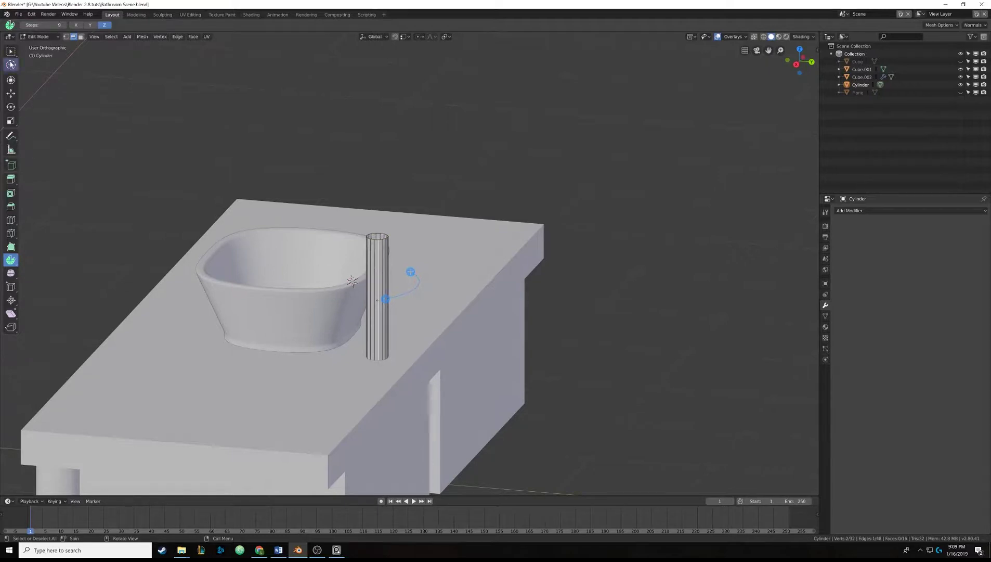
click(11, 64)
click(375, 264)
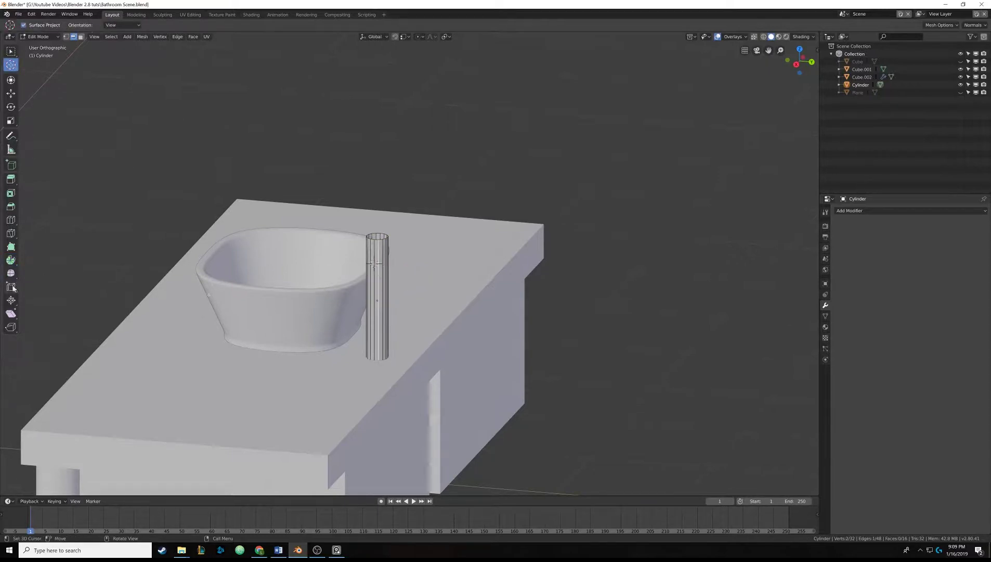
click(11, 261)
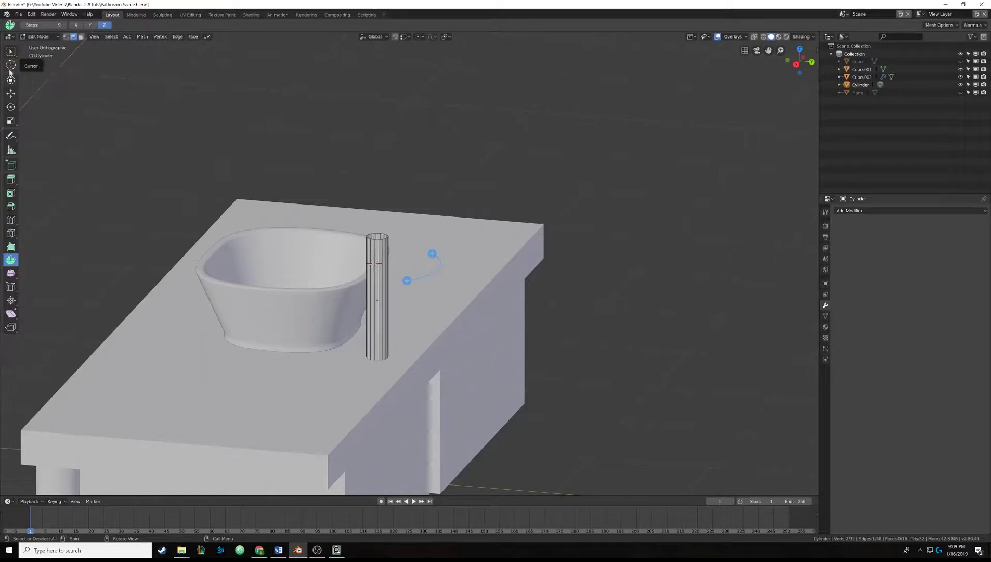
Step: Place the 3D cursor level with the cylinder's top, slightly toward the basin
click(9, 64)
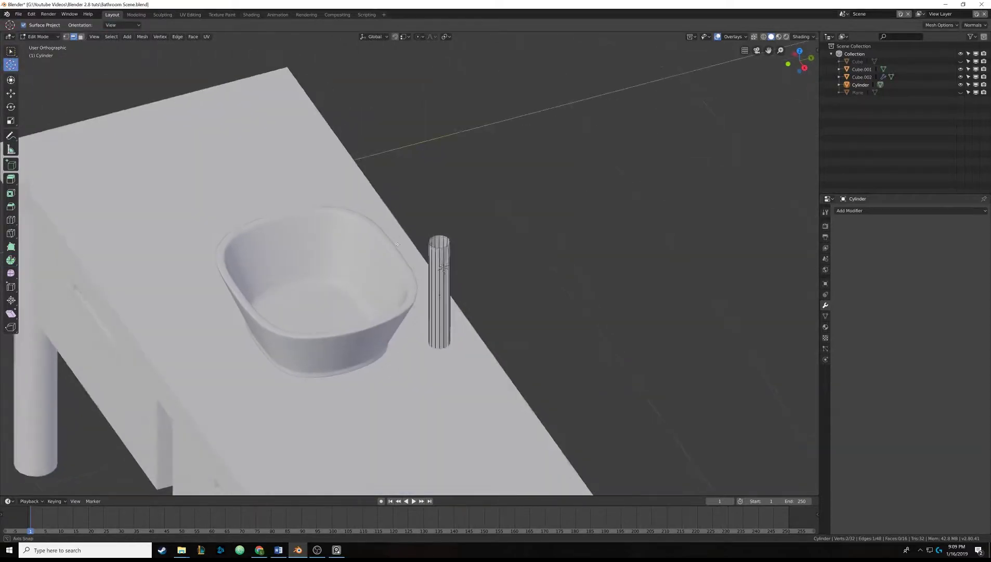
middle_drag(395, 291, 452, 299)
scroll(452, 299, up, 3)
click(430, 236)
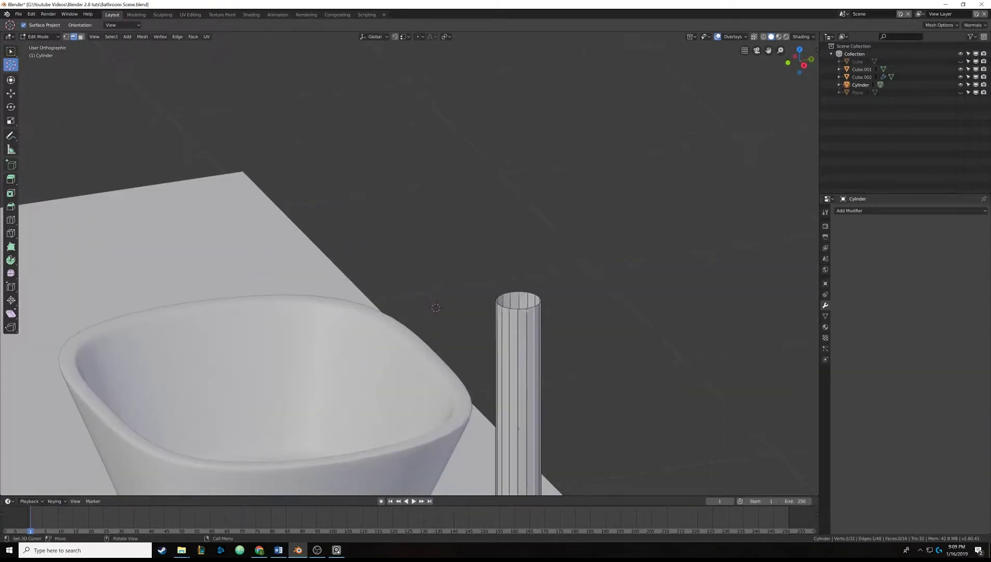
Step: Reselect only the cylinder's top edge loop and activate the Spin tool
key(Tab)
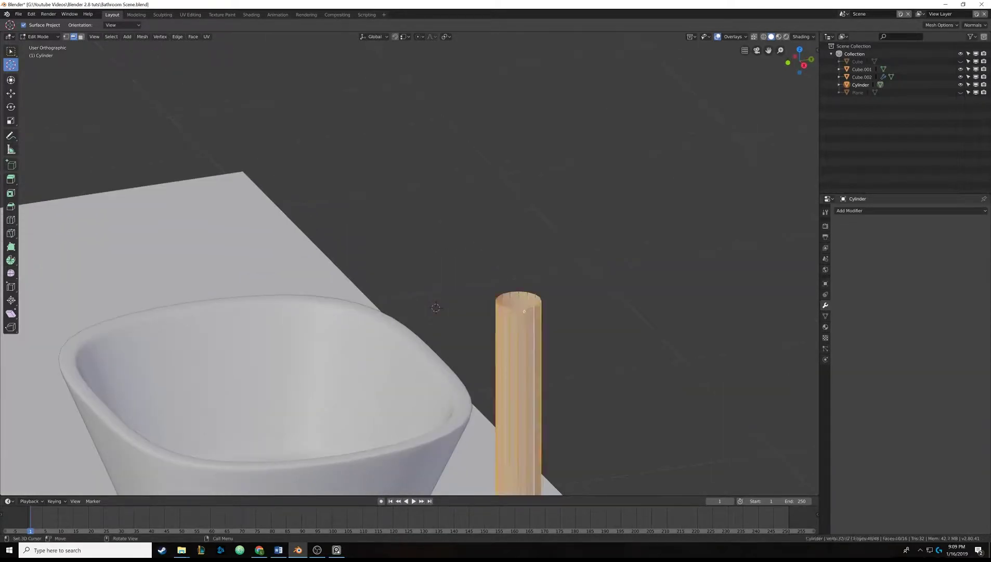
key(Tab)
alt+click(522, 310)
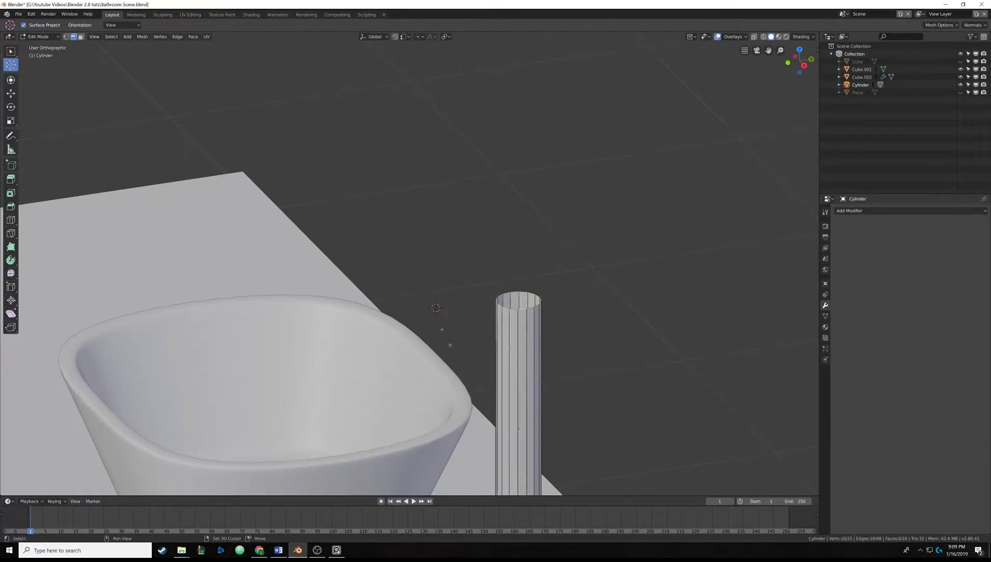
middle_drag(522, 311, 2, 258)
click(11, 260)
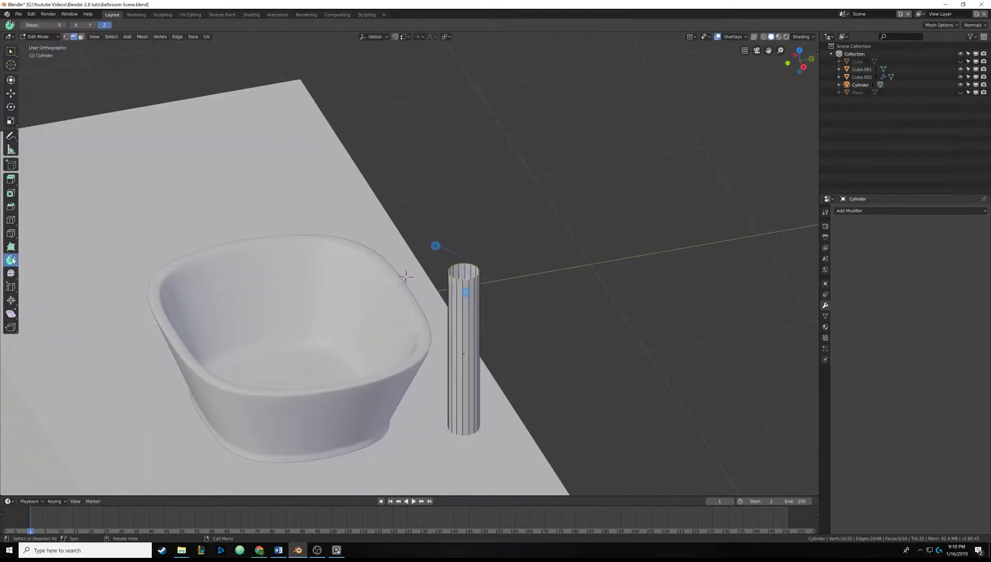
middle_drag(251, 313, 270, 297)
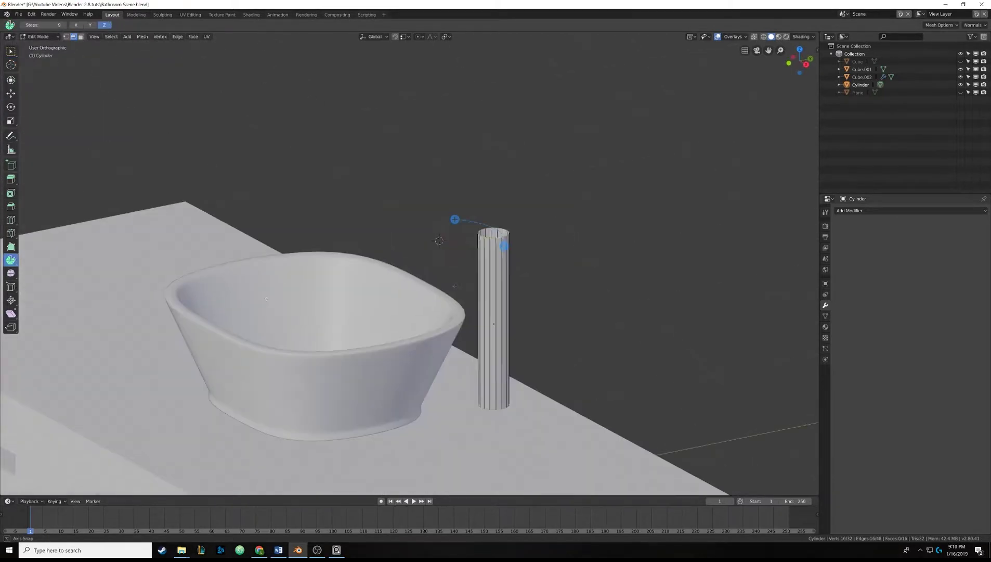
Step: Set the Spin axis to X and spin the top edge loop with 9 steps into a curved spout arching over the basin
click(826, 213)
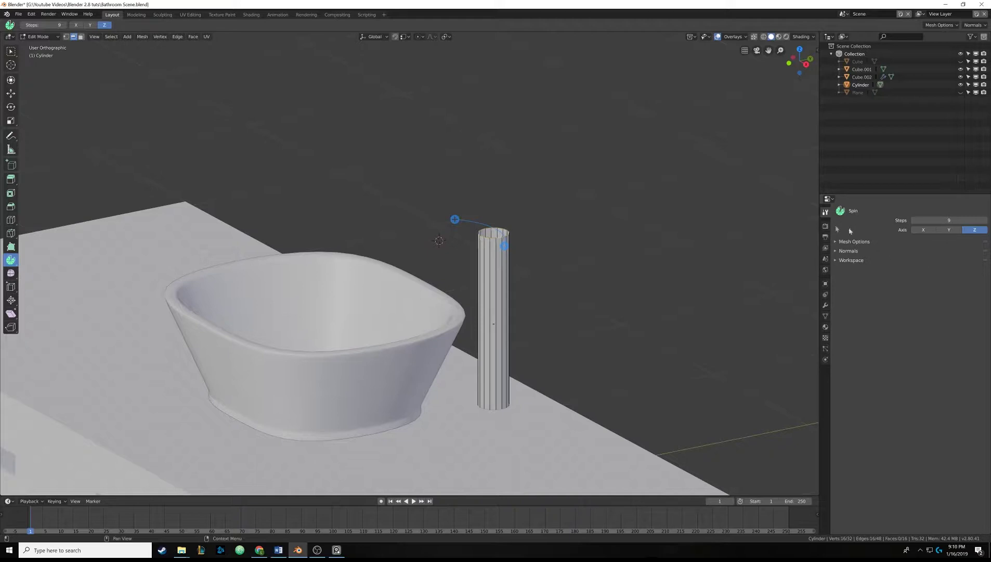
click(949, 230)
mouse_move(582, 217)
middle_down()
mouse_move(598, 238)
mouse_move(585, 222)
middle_up()
click(923, 230)
middle_drag(526, 234, 477, 196)
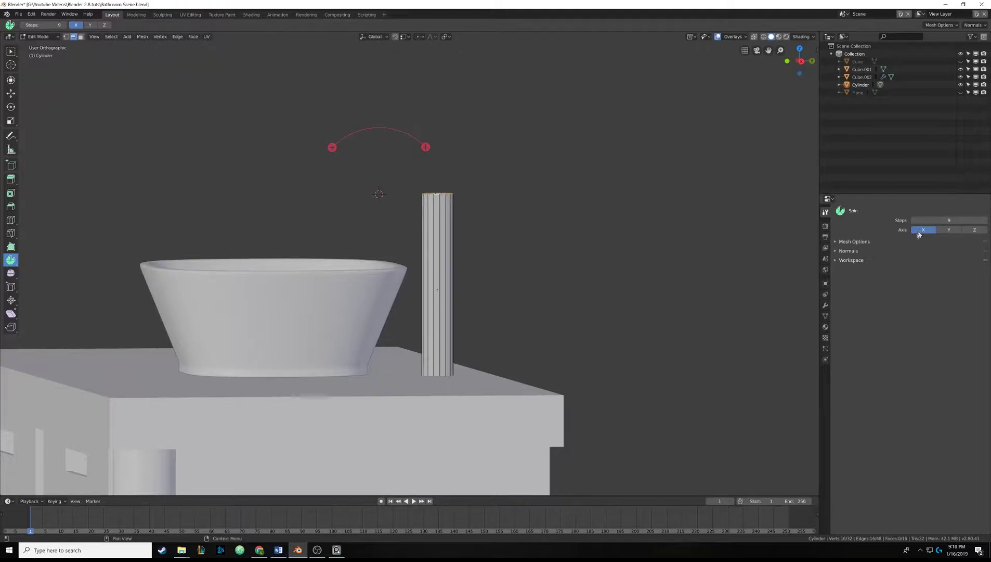
drag(332, 147, 481, 292)
middle_drag(306, 226, 338, 216)
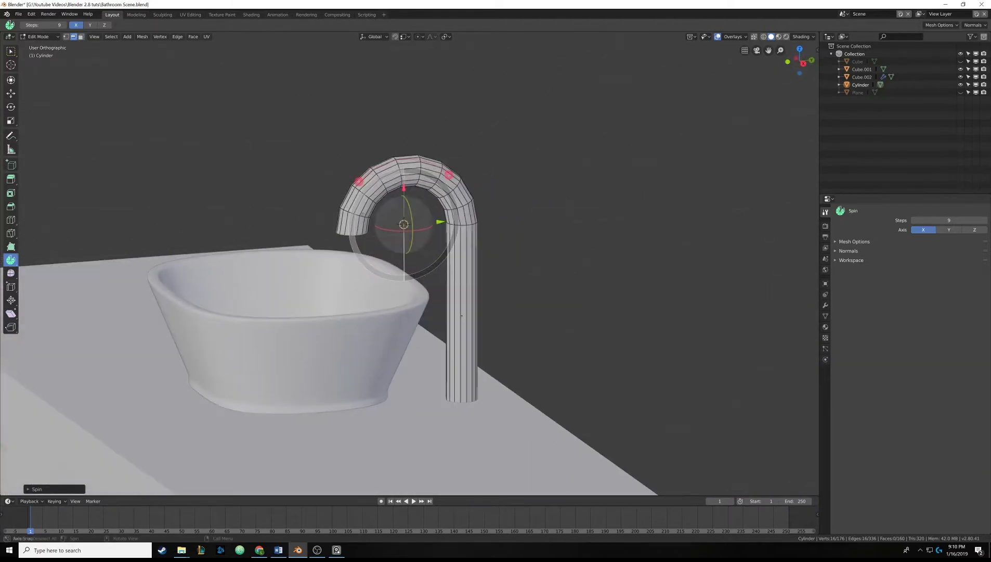
Step: Switch to the Select Box tool, check the curved faucet from several angles, and return to Object Mode
click(10, 51)
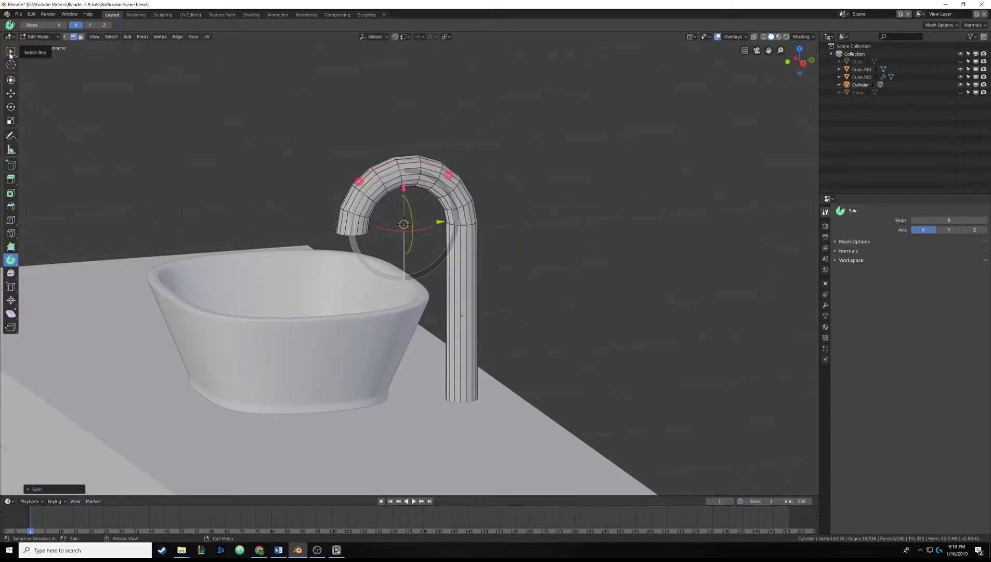
click(423, 224)
middle_drag(423, 224, 380, 189)
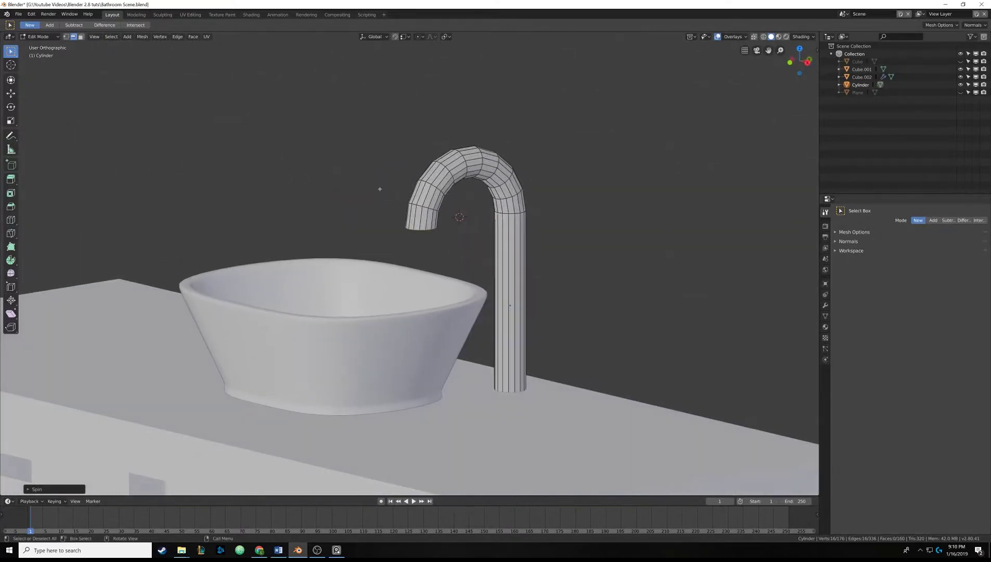
middle_drag(466, 256, 487, 258)
middle_drag(380, 312, 437, 211)
scroll(434, 256, down, 5)
key(Tab)
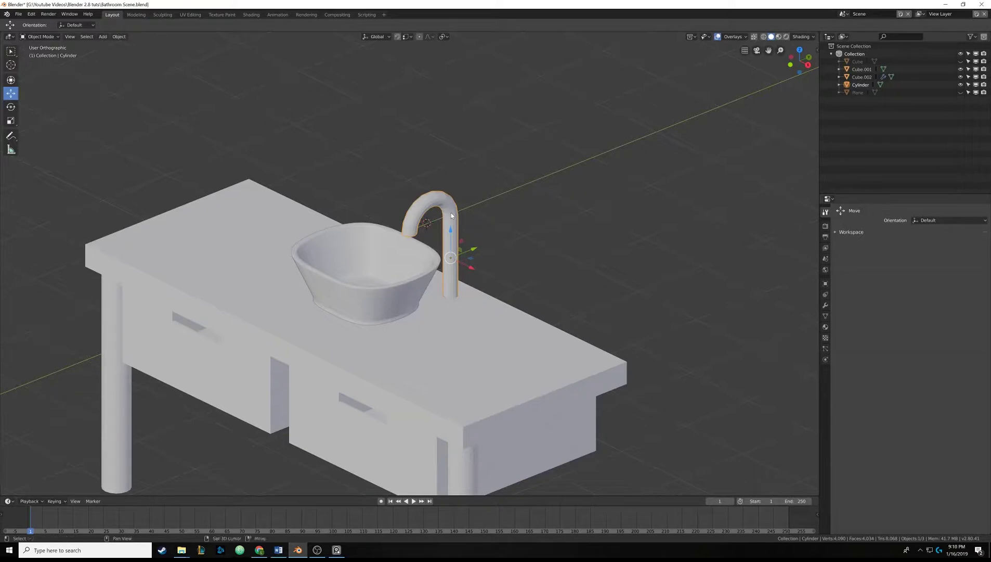
Step: Hide everything except the faucet, frame it in the view, and enter Edit Mode at the spout's open end
key(shift+h)
middle_drag(429, 214, 444, 235)
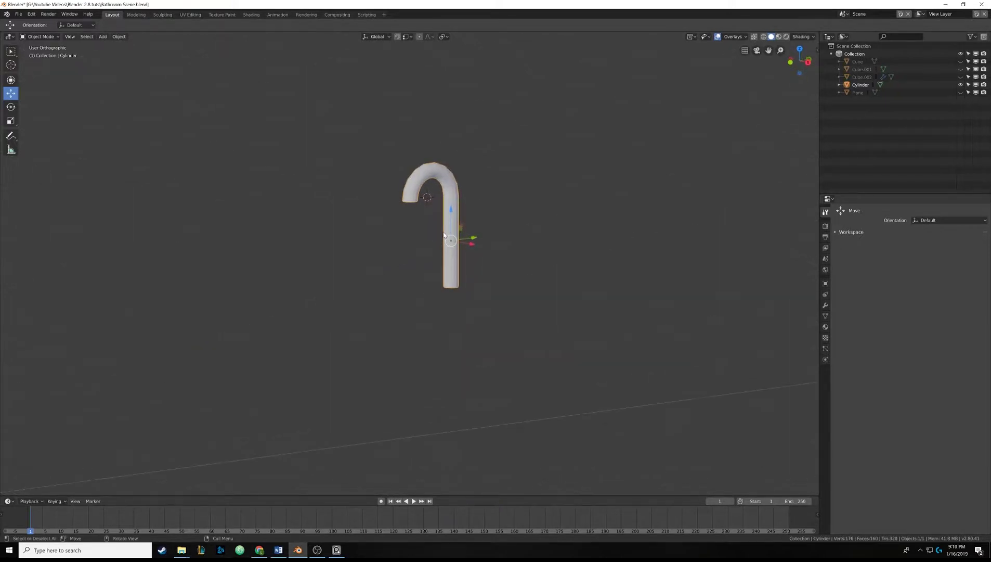
key(KP_Decimal)
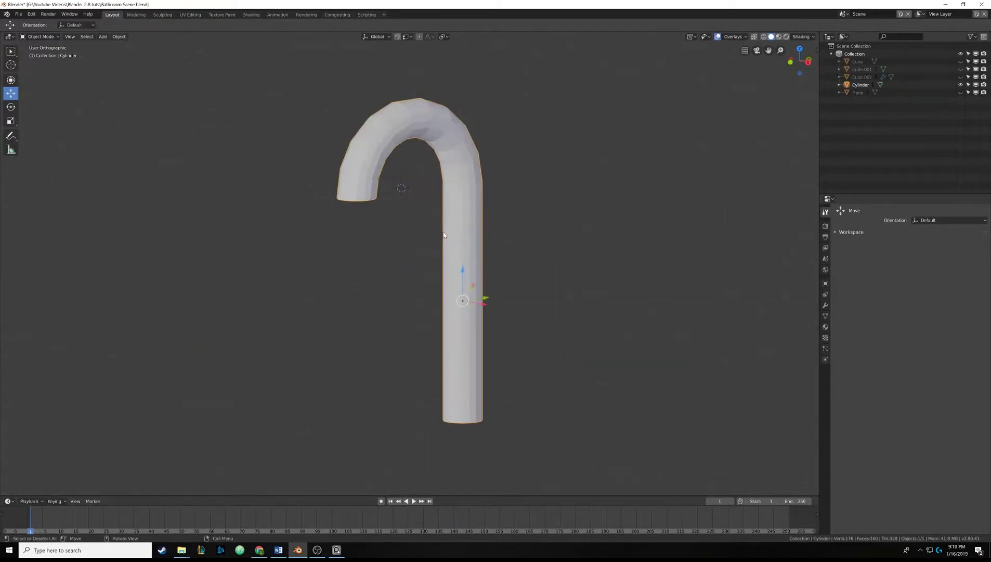
middle_drag(402, 266, 400, 224)
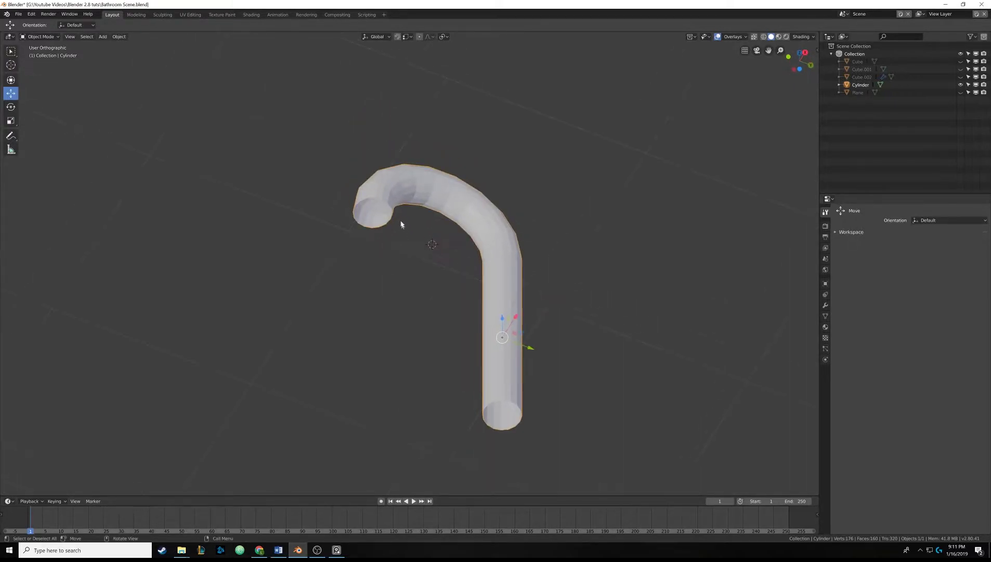
key(Tab)
scroll(392, 206, up, 3)
scroll(393, 206, up, 3)
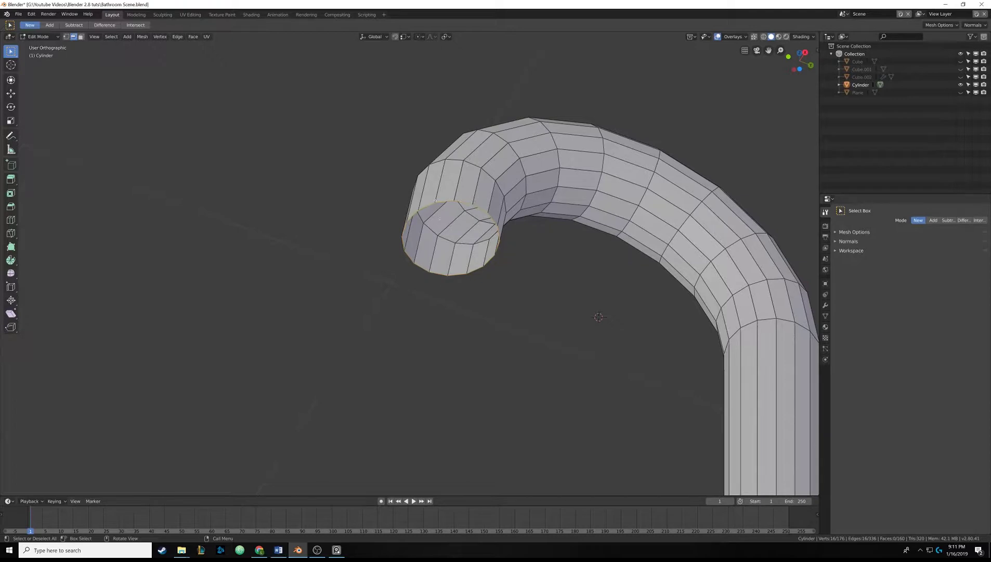
Step: Extrude the spout's open end loop in place, try moving the new ring, and merge its vertices at center
key(e)
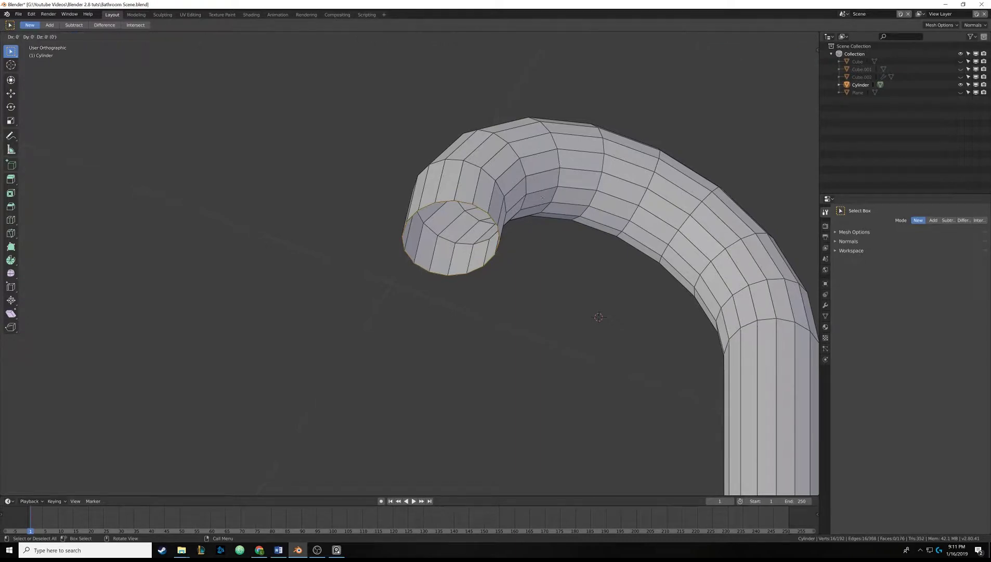
right_click(543, 197)
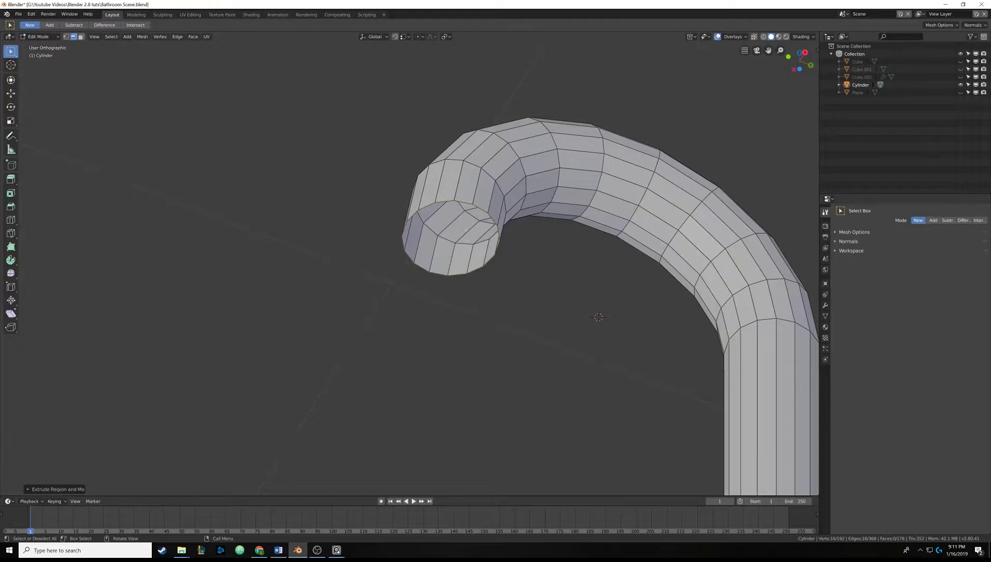
key(g)
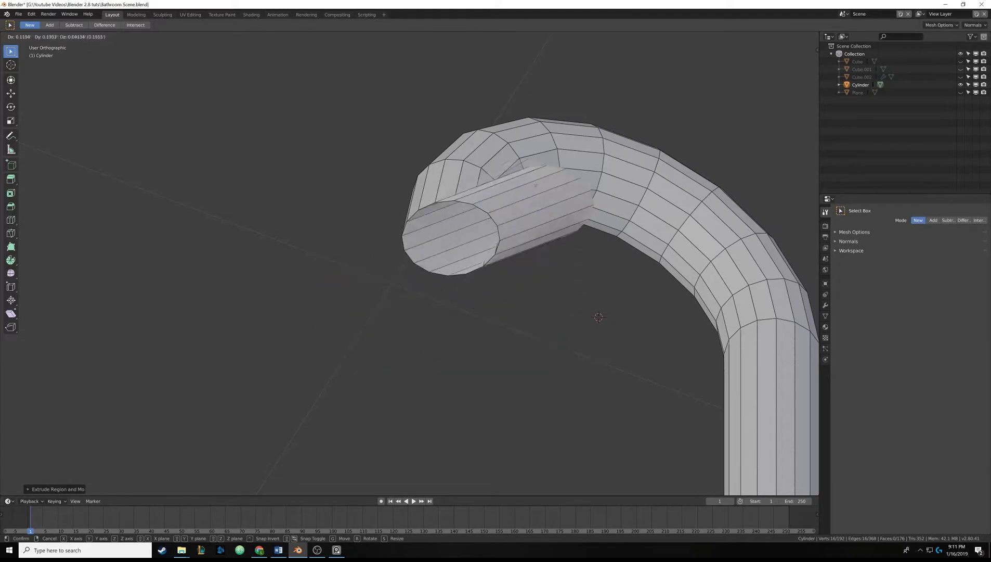
click(512, 230)
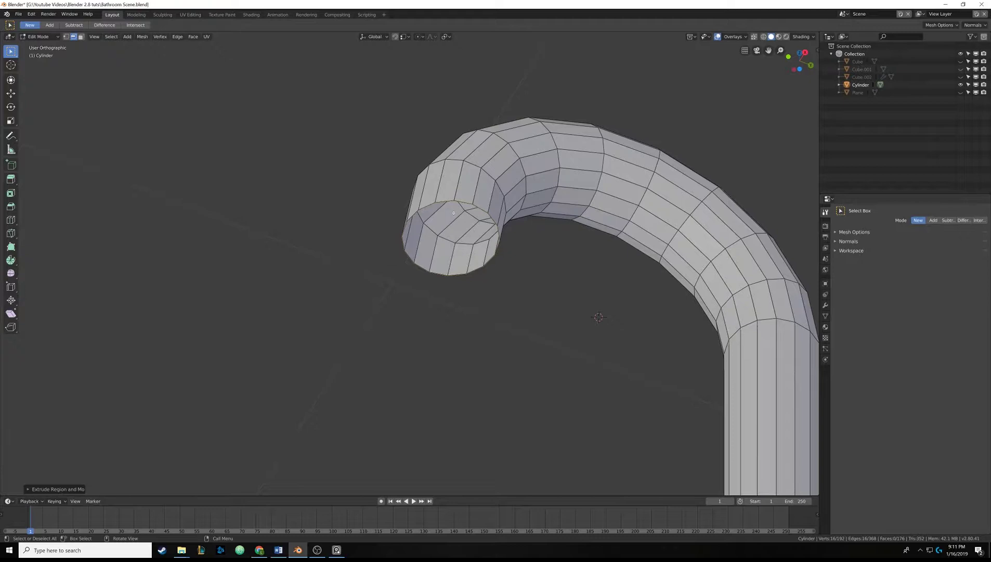
key(alt)
key(alt+m)
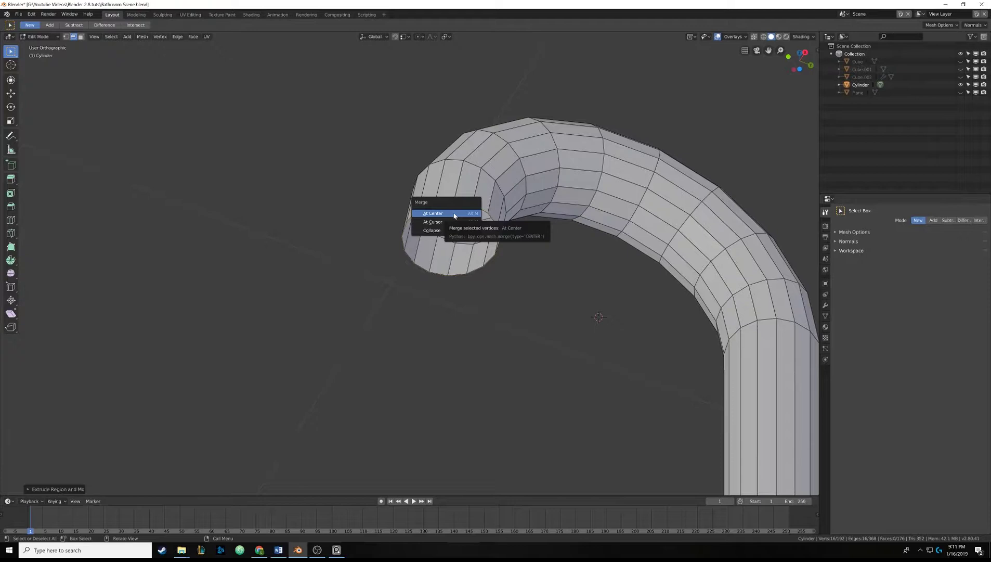
click(454, 215)
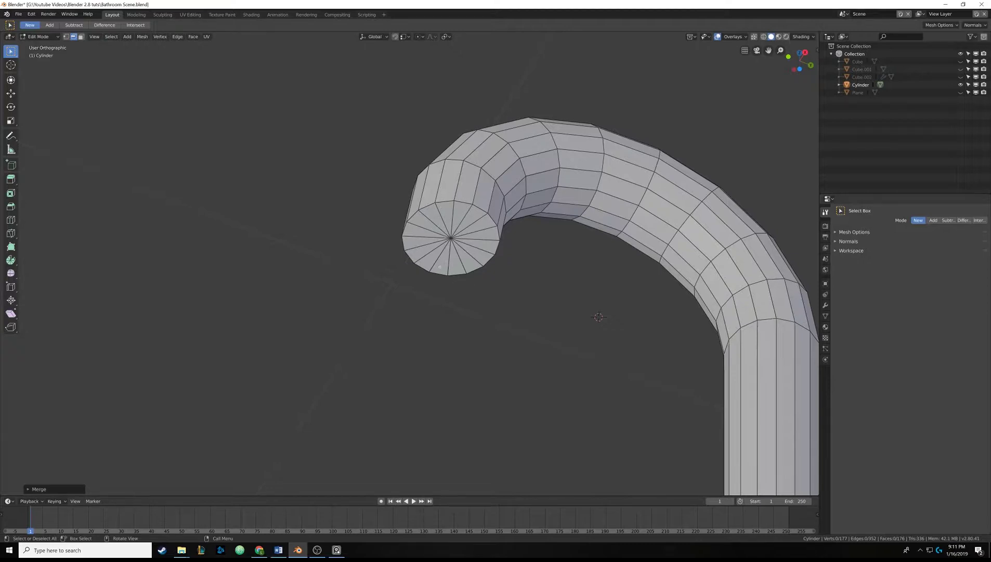
Step: Undo the merge and the extrusion at the spout's end
key(ctrl+z)
key(ctrl+z)
key(ctrl+z)
key(ctrl+z)
Step: Select the spout's open end edge loop, extrude it in place, and merge the new vertices at center to cap it
alt+click(454, 207)
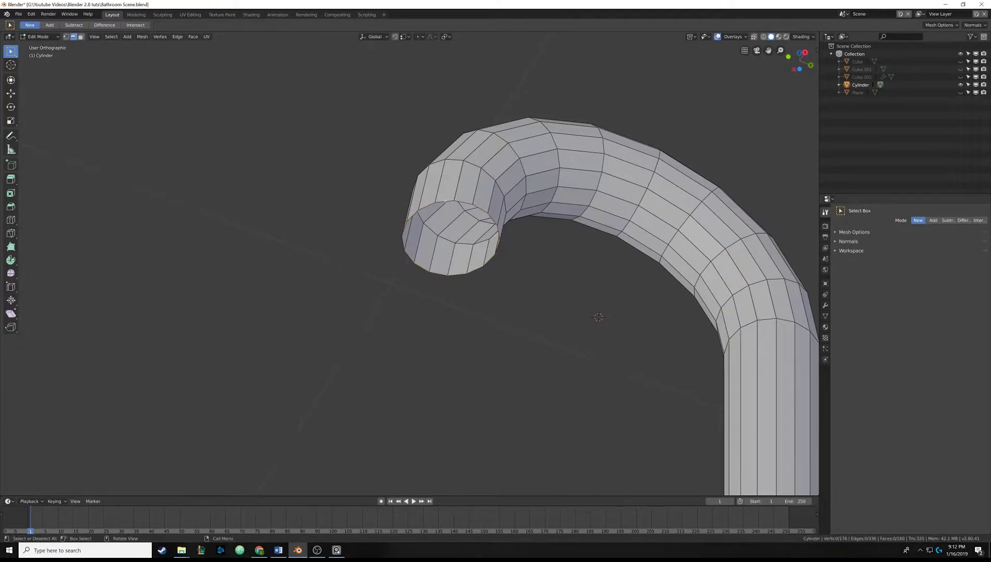
alt+click(445, 200)
key(e)
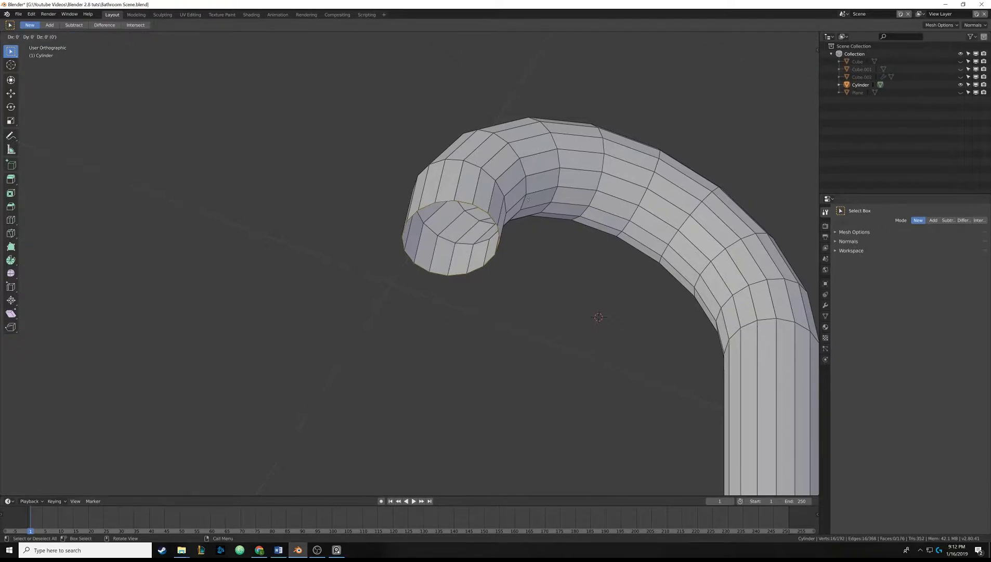
right_click(528, 199)
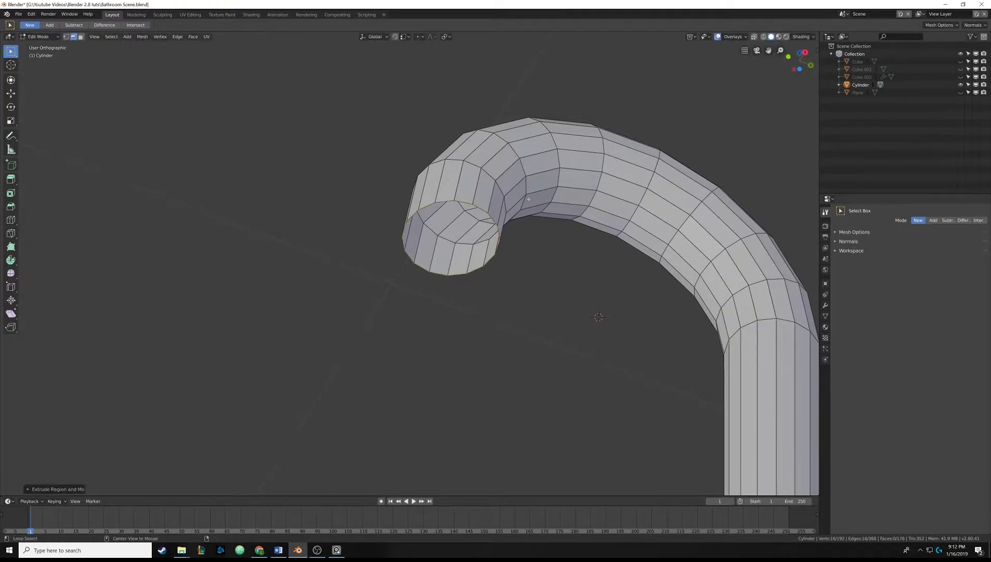
key(alt+m)
click(530, 200)
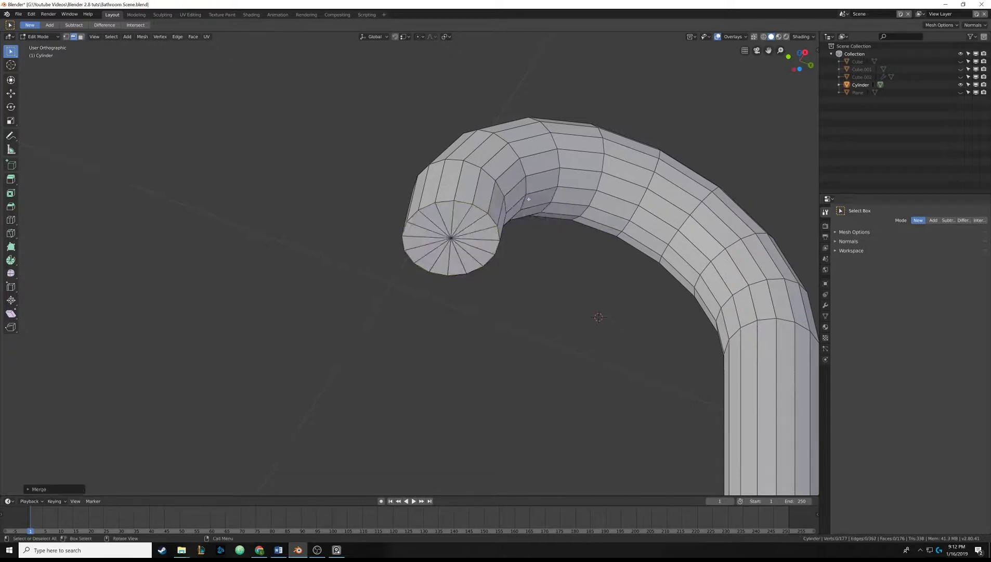
Step: Check the capped spout end from several angles and return to Object Mode
middle_drag(432, 230, 500, 295)
middle_drag(443, 172, 438, 273)
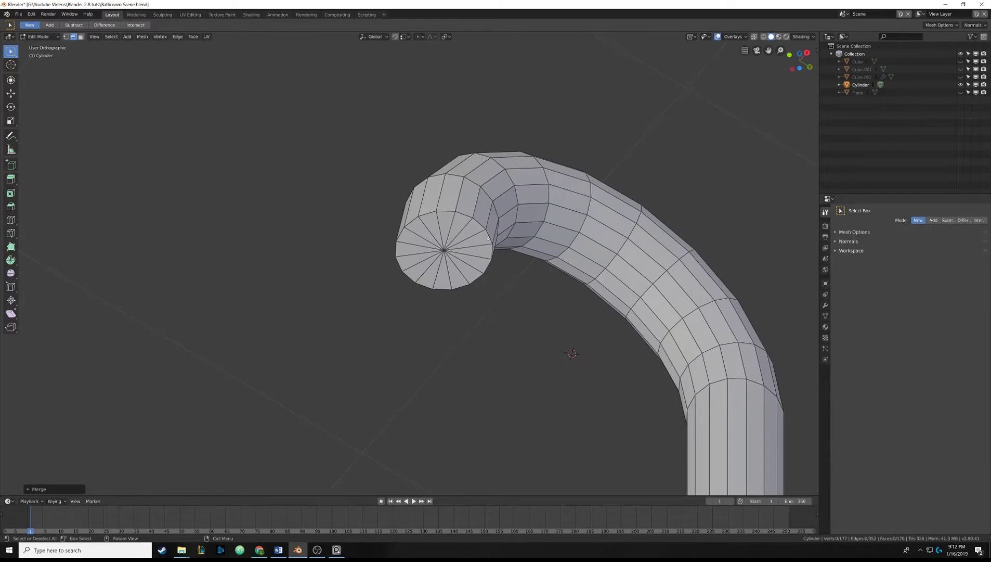
shift+middle_drag(488, 238, 422, 153)
middle_drag(491, 291, 473, 279)
shift+middle_drag(465, 233, 423, 272)
scroll(437, 292, down, 2)
key(Tab)
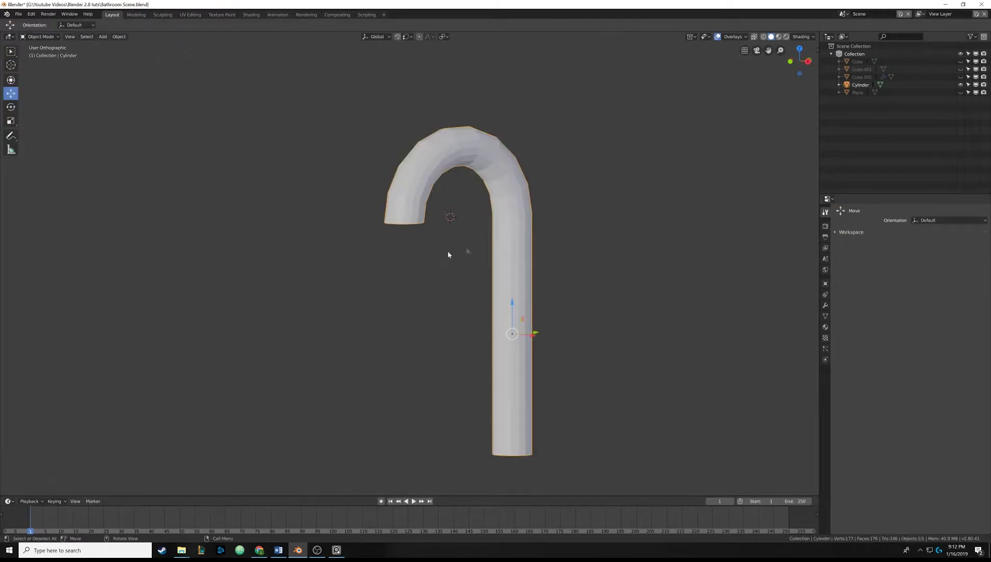
Step: Unhide all objects in the scene, and hide the room shell and the tall box again
key(alt+h)
middle_drag(447, 243, 460, 265)
scroll(460, 272, down, 4)
click(502, 145)
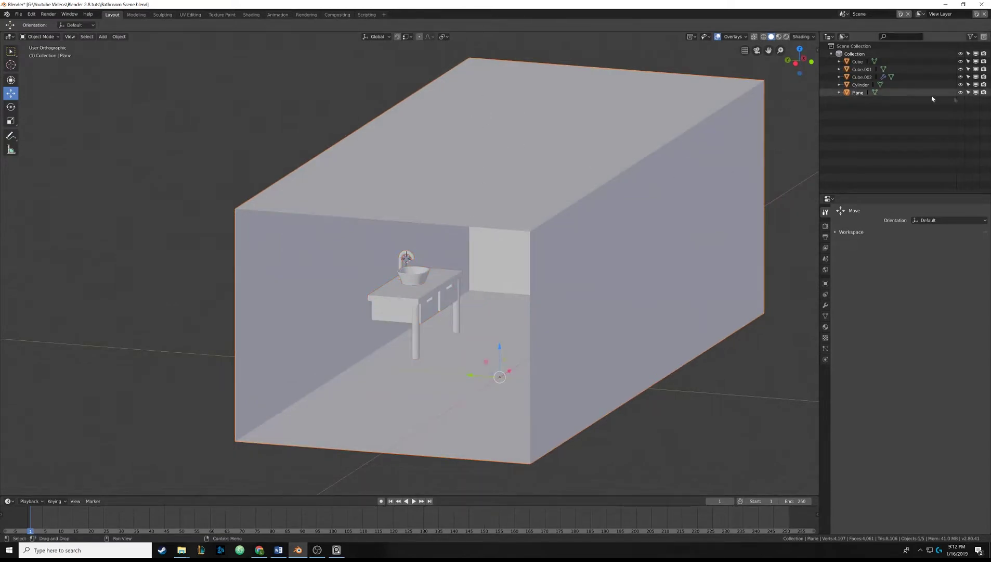
click(960, 93)
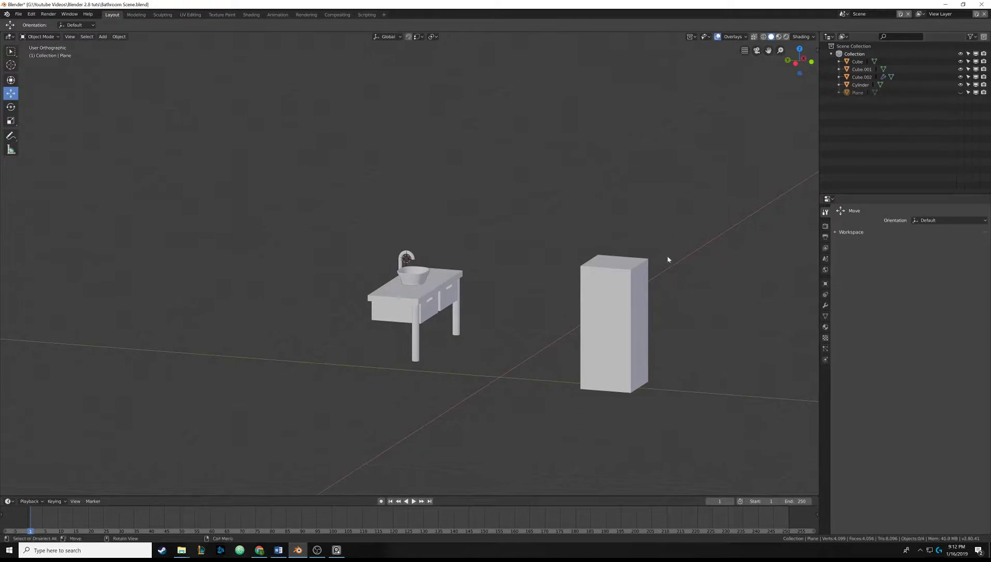
click(595, 300)
click(961, 61)
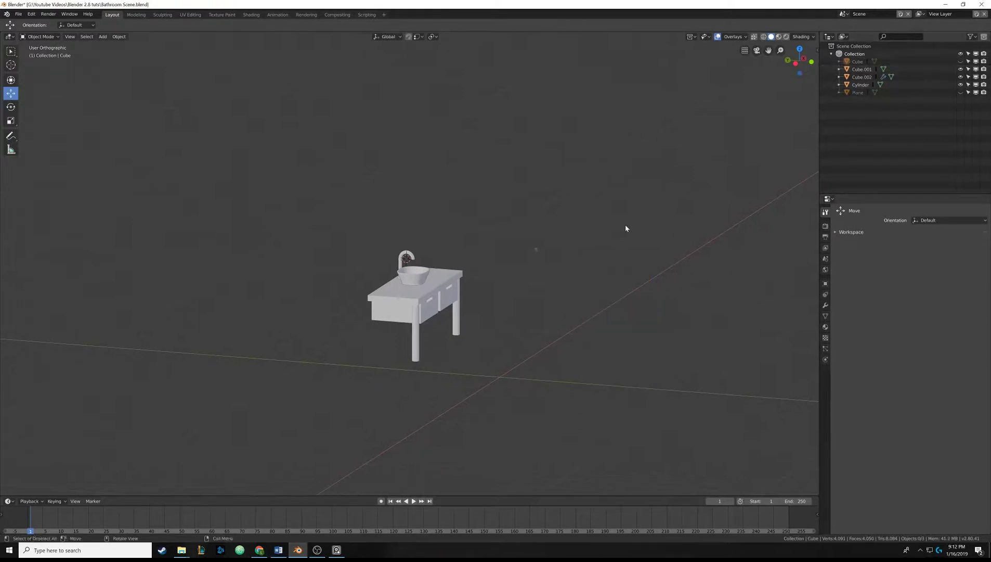
Step: Try smooth shading on the faucet behind the basin, and set it back to flat shading
scroll(416, 268, up, 2)
scroll(417, 268, up, 3)
shift+middle_drag(416, 267, 452, 248)
scroll(452, 247, up, 1)
middle_drag(484, 242, 359, 247)
scroll(359, 248, up, 5)
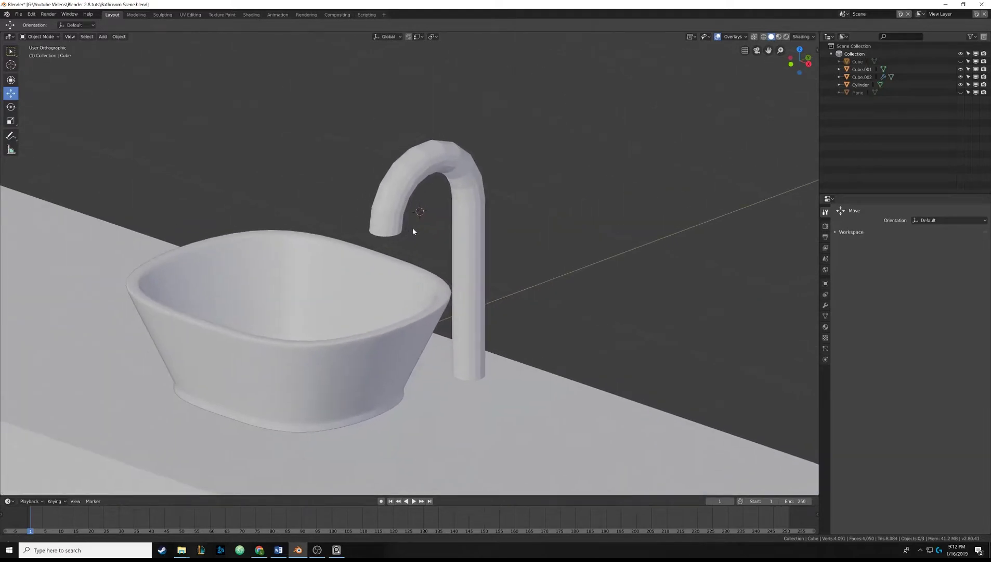
click(441, 162)
click(119, 37)
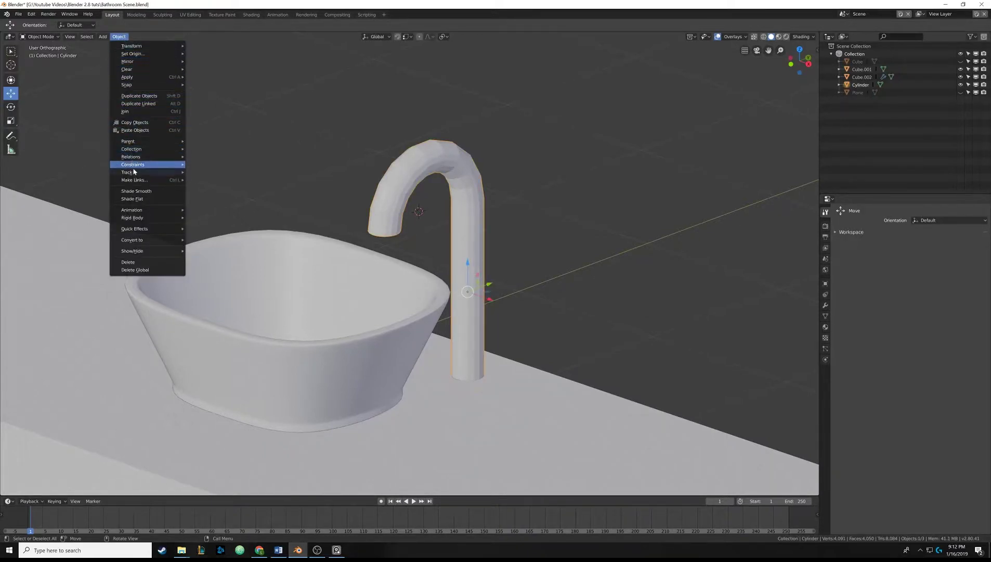
click(138, 191)
mouse_move(437, 190)
middle_down()
mouse_move(366, 179)
mouse_move(441, 203)
middle_up()
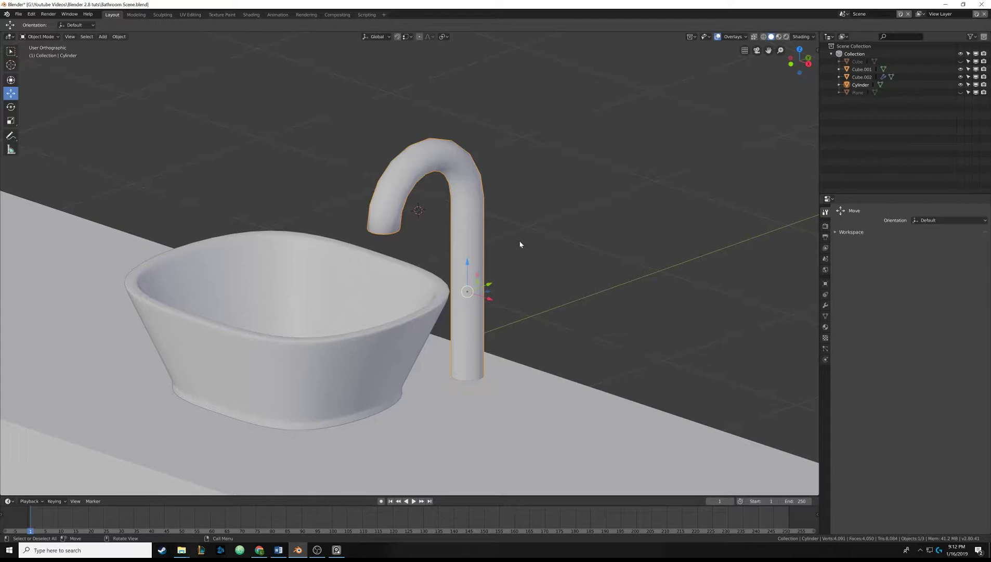
click(119, 36)
click(138, 202)
Step: Add a Subdivision Surface modifier to the faucet
click(825, 304)
click(865, 211)
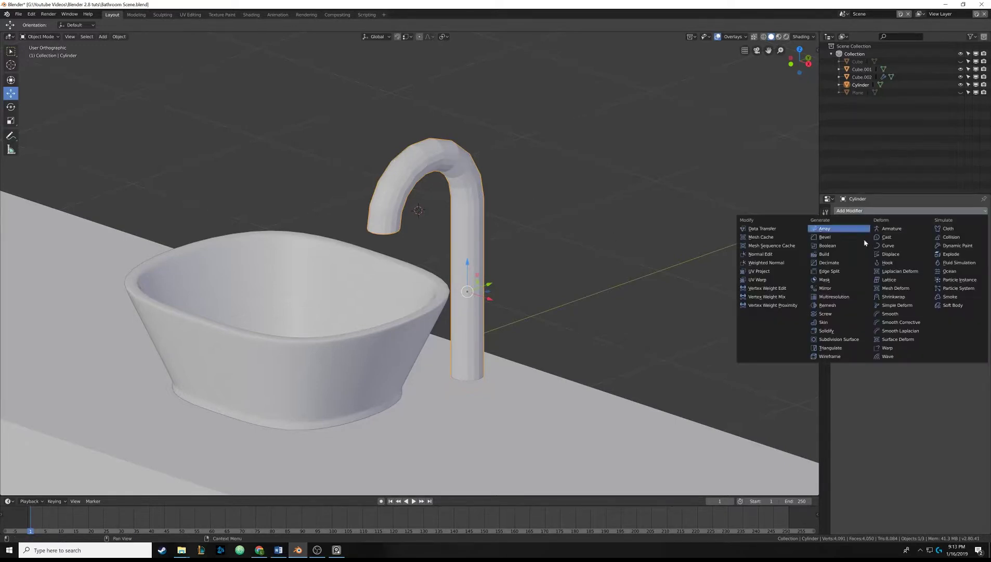
click(843, 341)
middle_drag(776, 321, 734, 290)
middle_drag(391, 150, 411, 171)
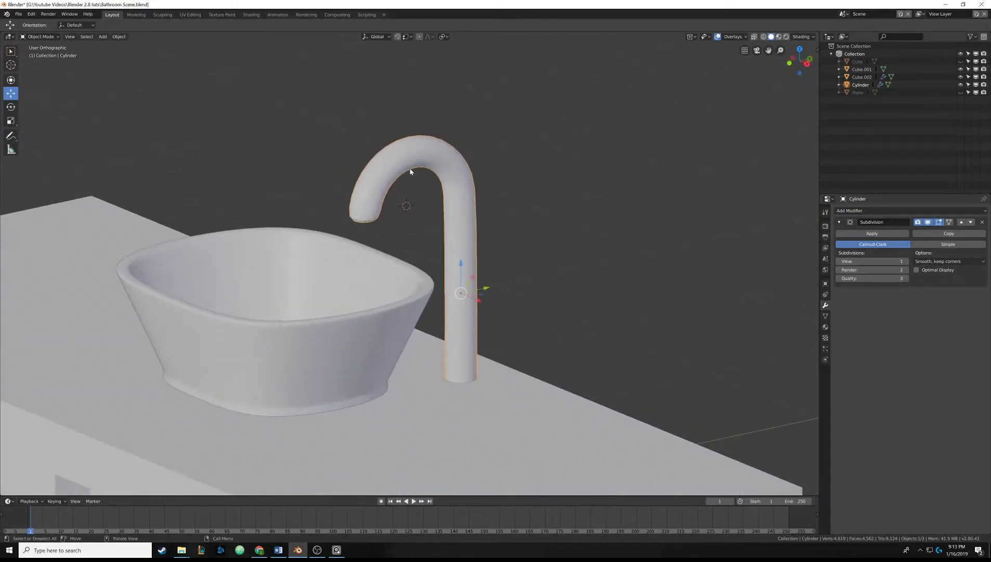
Step: Examine the subdivided spout end and the faucet's base at the countertop from close up in solid shading
scroll(352, 230, up, 6)
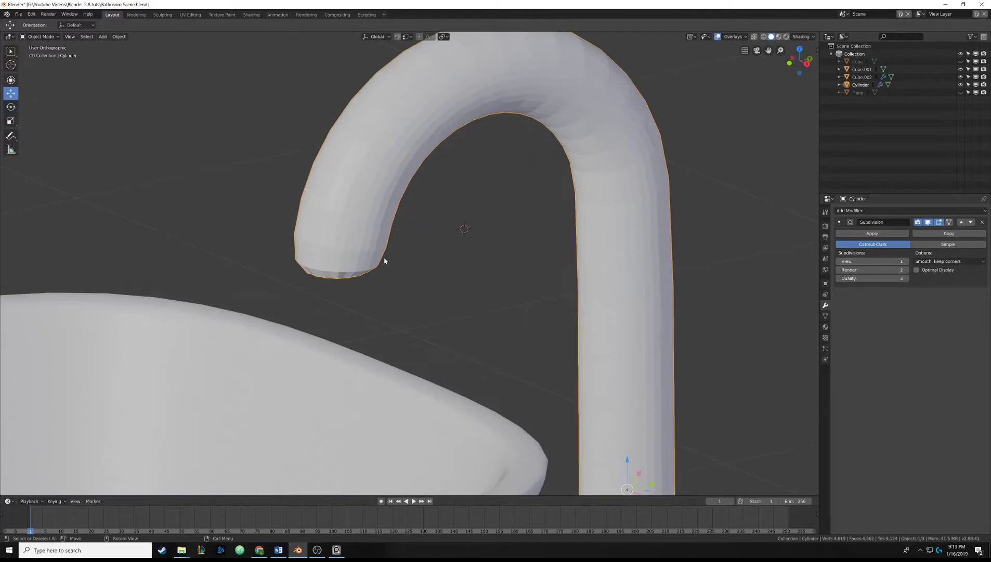
middle_drag(384, 260, 400, 221)
scroll(410, 244, down, 3)
shift+middle_drag(429, 281, 403, 163)
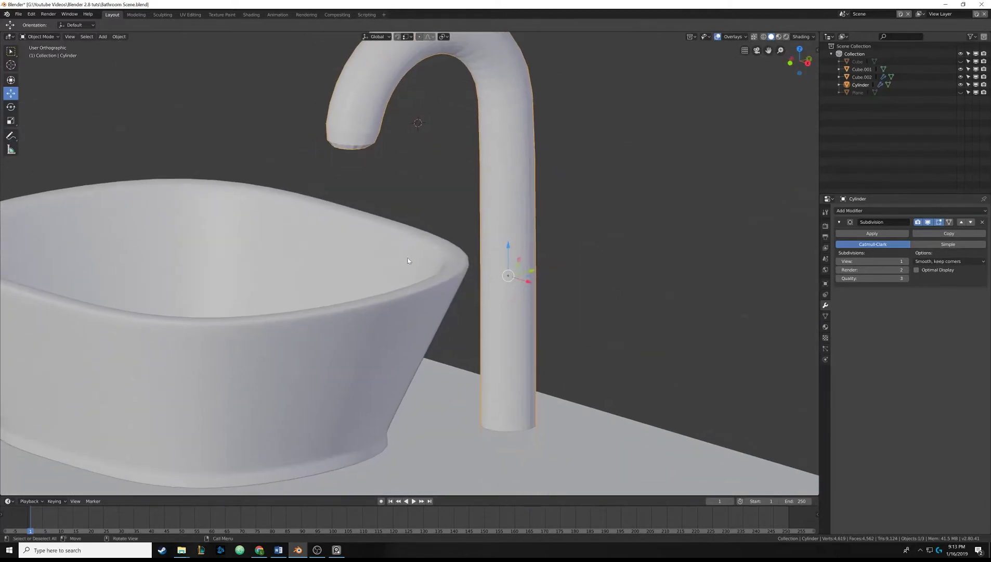
mouse_move(410, 299)
shift+middle_down()
mouse_move(387, 230)
mouse_move(373, 212)
mouse_move(351, 217)
shift+middle_up()
key(z)
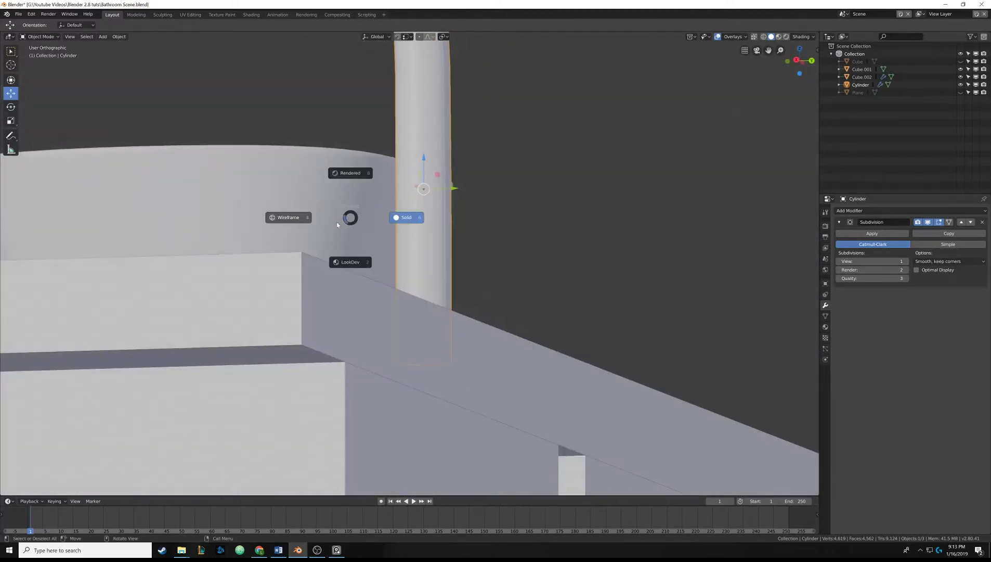
click(416, 219)
shift+middle_drag(460, 220, 472, 266)
scroll(492, 278, down, 4)
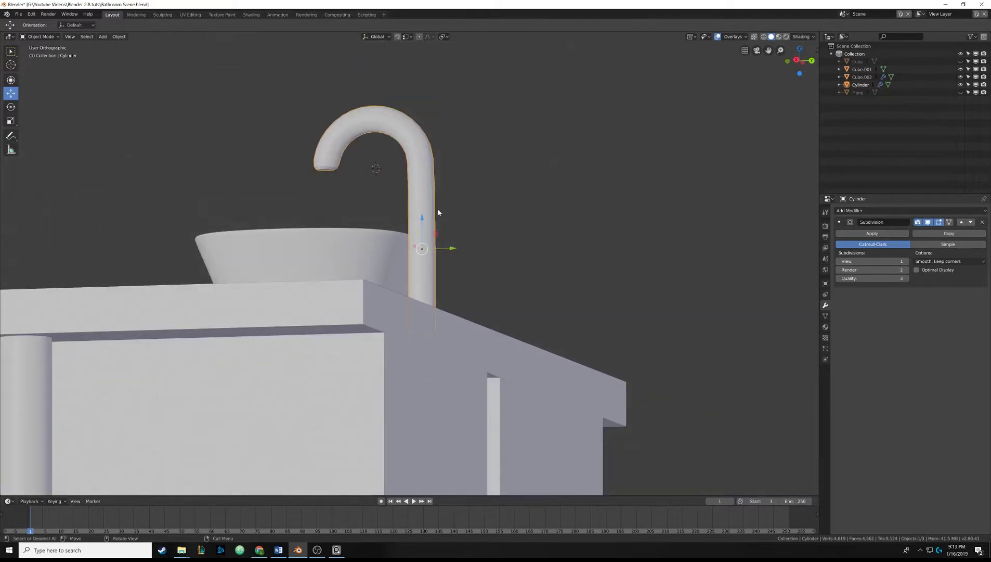
Step: Raise the faucet above the countertop to inspect its open bottom end, and undo the move
drag(423, 217, 423, 81)
shift+middle_drag(430, 148, 458, 233)
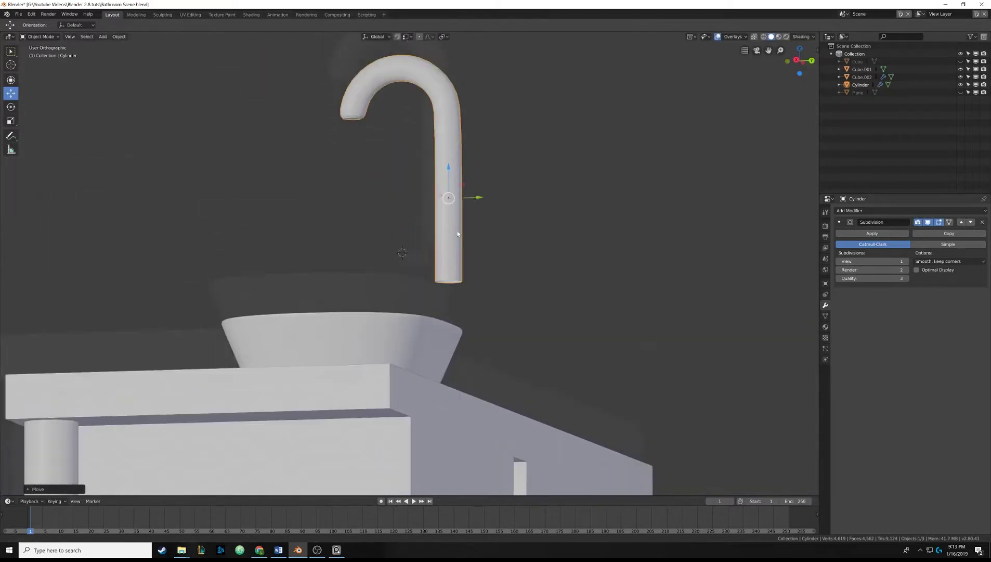
middle_drag(486, 312, 436, 247)
scroll(460, 263, up, 3)
scroll(436, 248, up, 4)
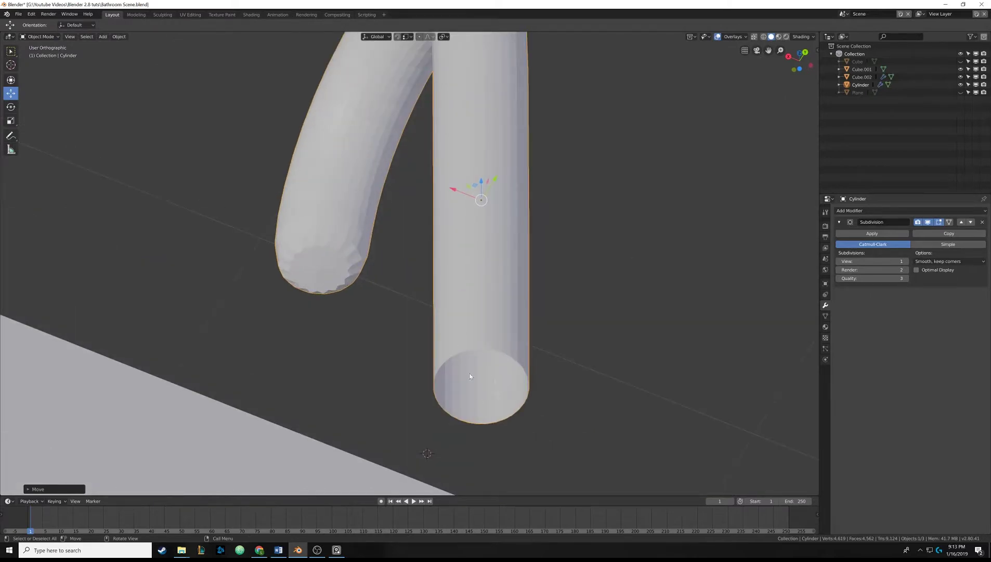
middle_drag(435, 338, 488, 383)
scroll(488, 383, down, 9)
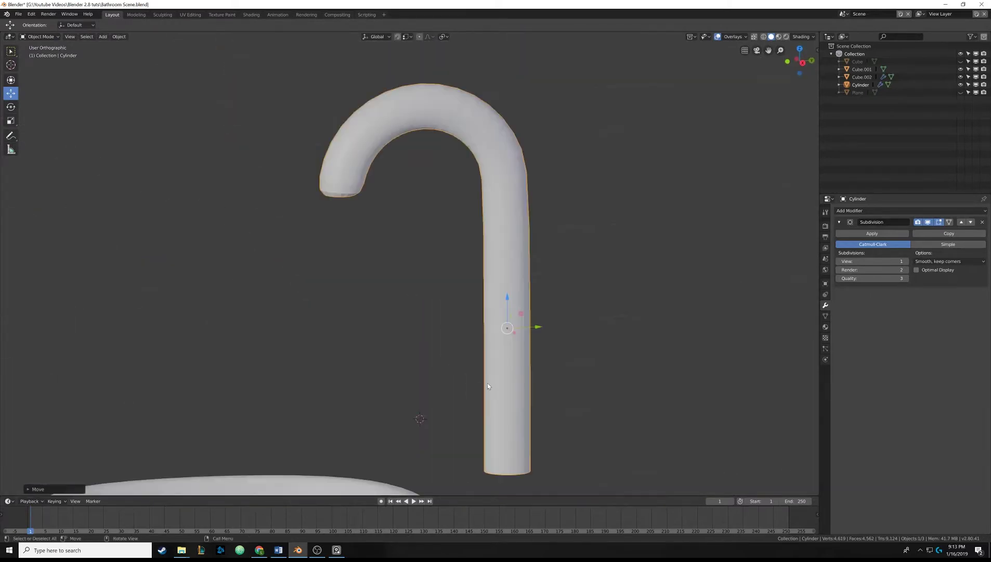
key(ctrl+z)
Step: In Edit Mode, add a loop cut around the spout's tip and slide it close to the capped end's rim
middle_drag(379, 278, 464, 394)
scroll(407, 312, up, 3)
scroll(458, 346, up, 4)
middle_drag(464, 394, 428, 291)
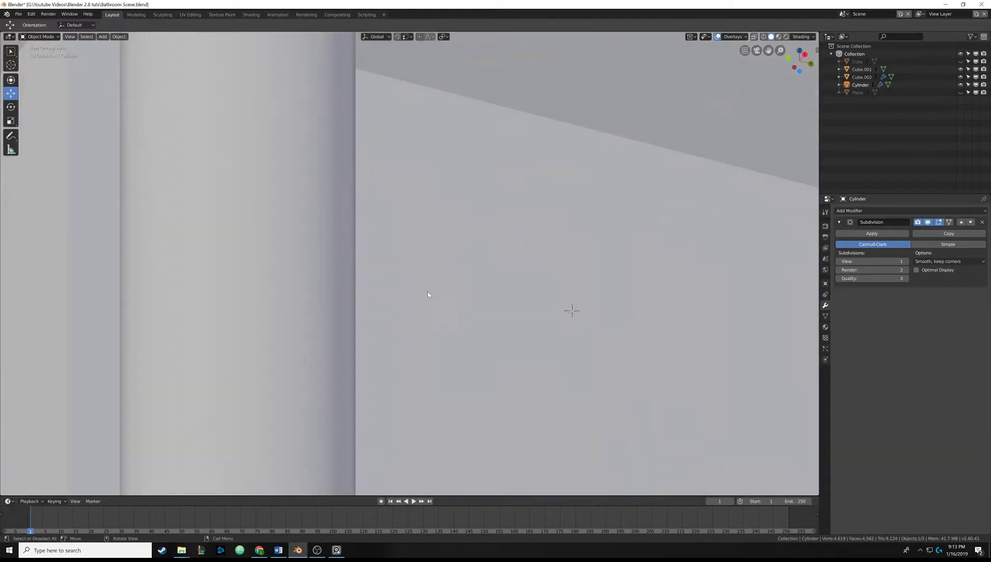
scroll(442, 313, down, 5)
middle_drag(465, 342, 428, 265)
scroll(448, 228, down, 4)
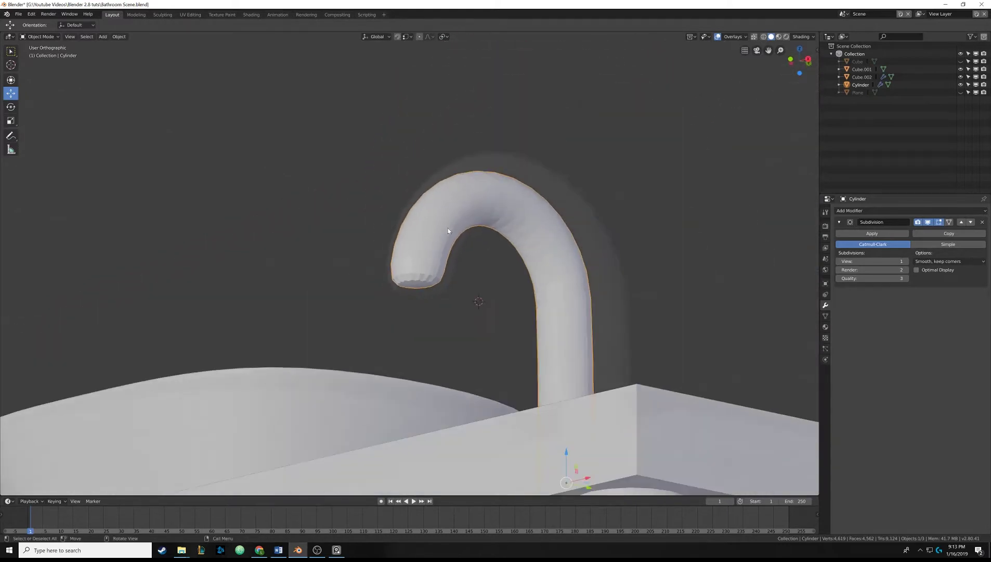
key(Tab)
scroll(415, 262, up, 4)
key(ctrl+r)
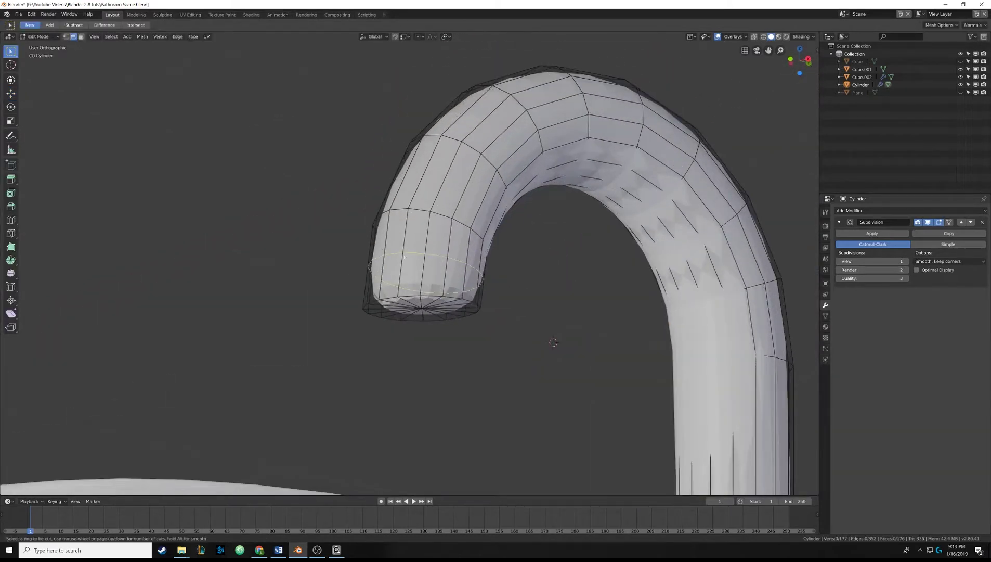
click(403, 257)
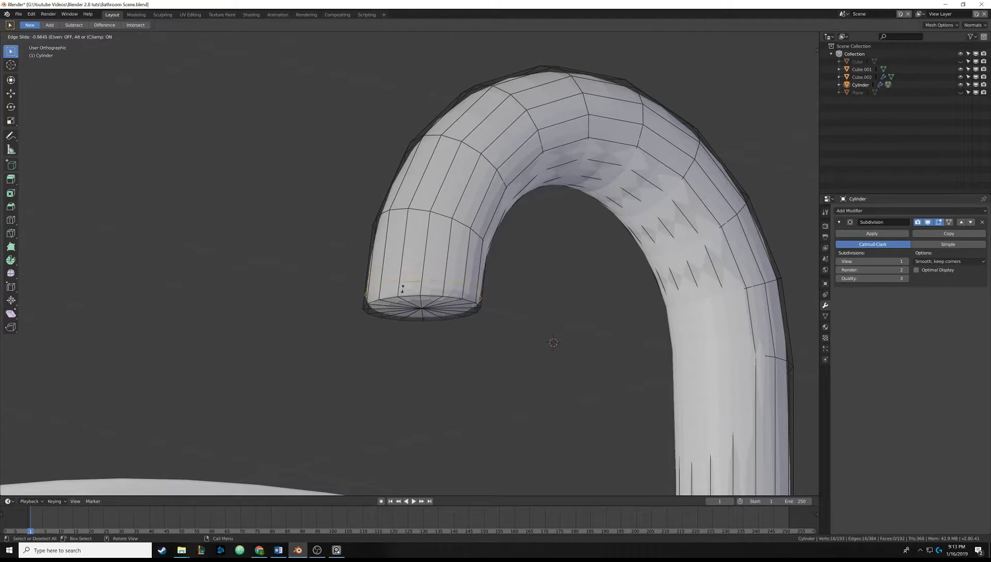
click(415, 308)
Step: Delete the center vertex of the spout's end cap in vertex select mode to reopen the end
middle_drag(415, 309, 414, 288)
scroll(414, 289, up, 4)
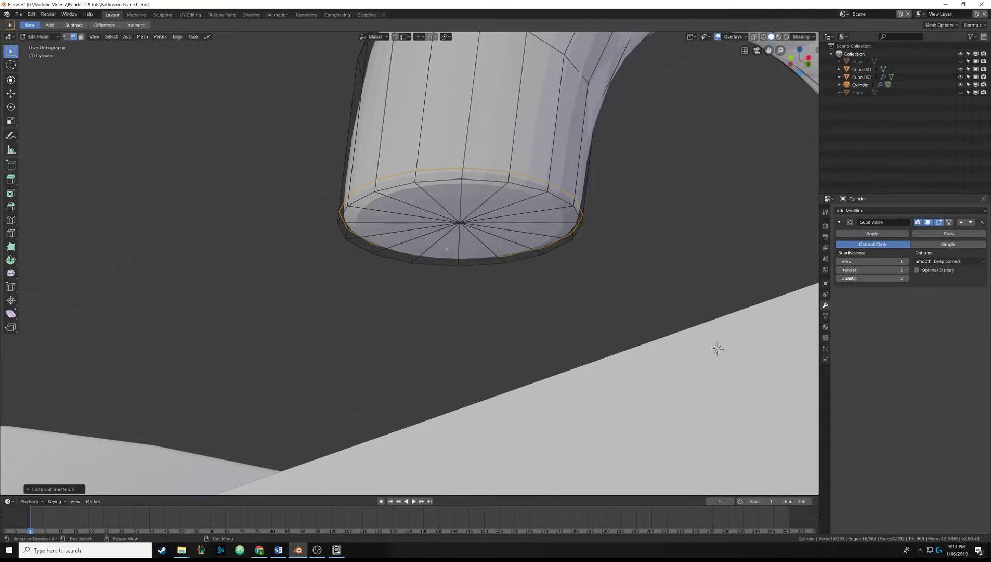
click(67, 36)
click(461, 223)
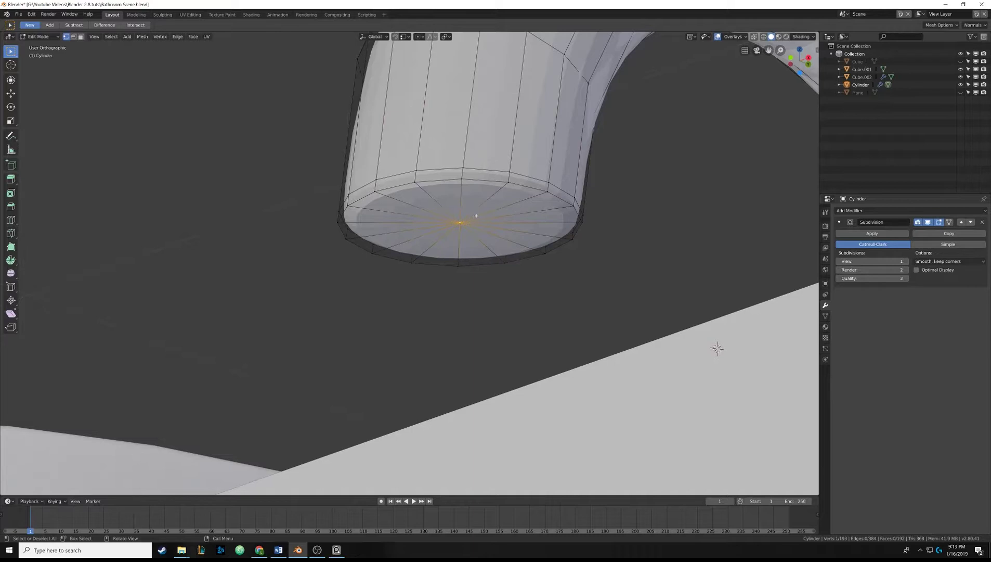
key(x)
click(475, 200)
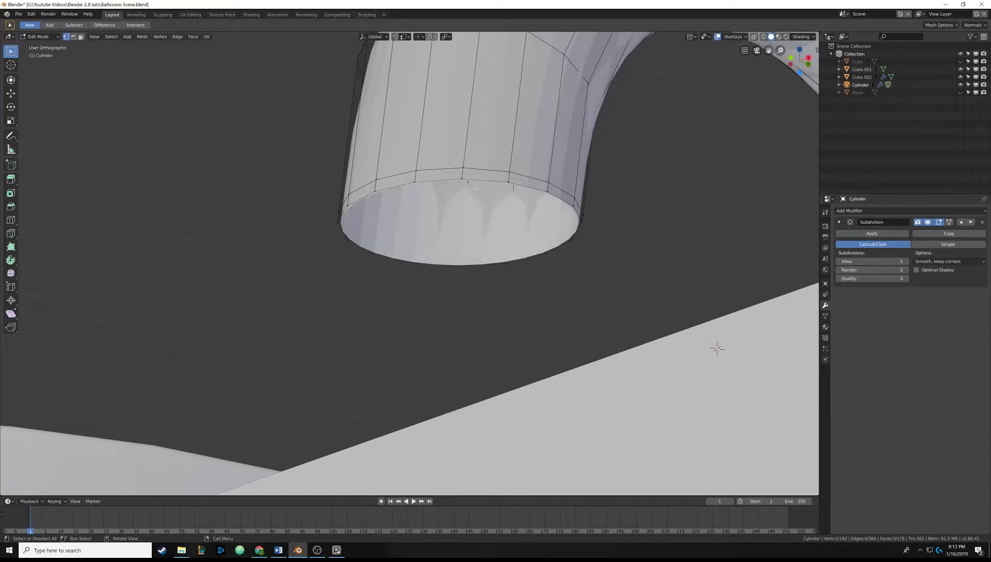
Step: Select the spout's open rim loop, extrude it in place, and scale the new ring slightly inward
alt+click(385, 192)
middle_drag(467, 202, 572, 210)
key(e)
right_click(572, 210)
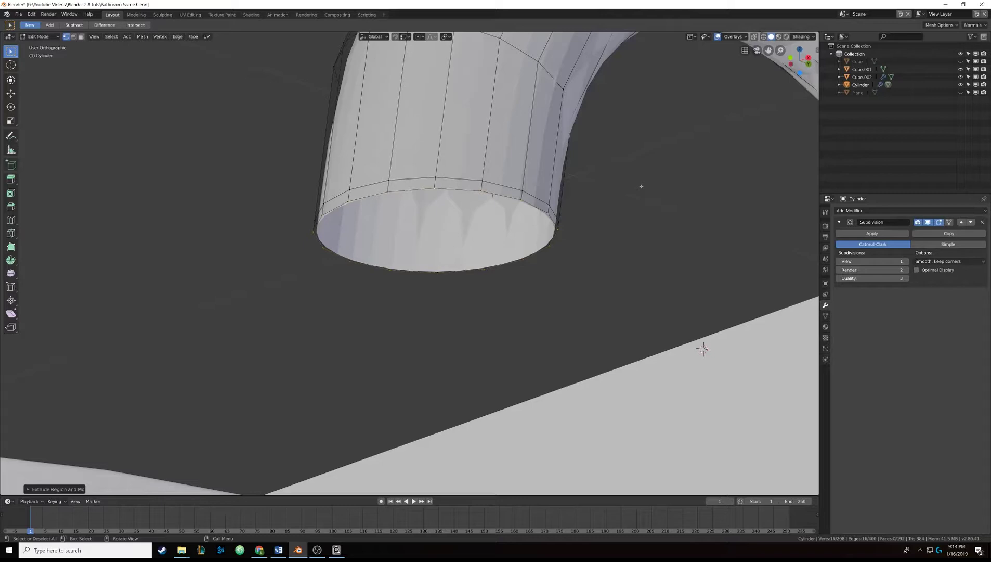
key(s)
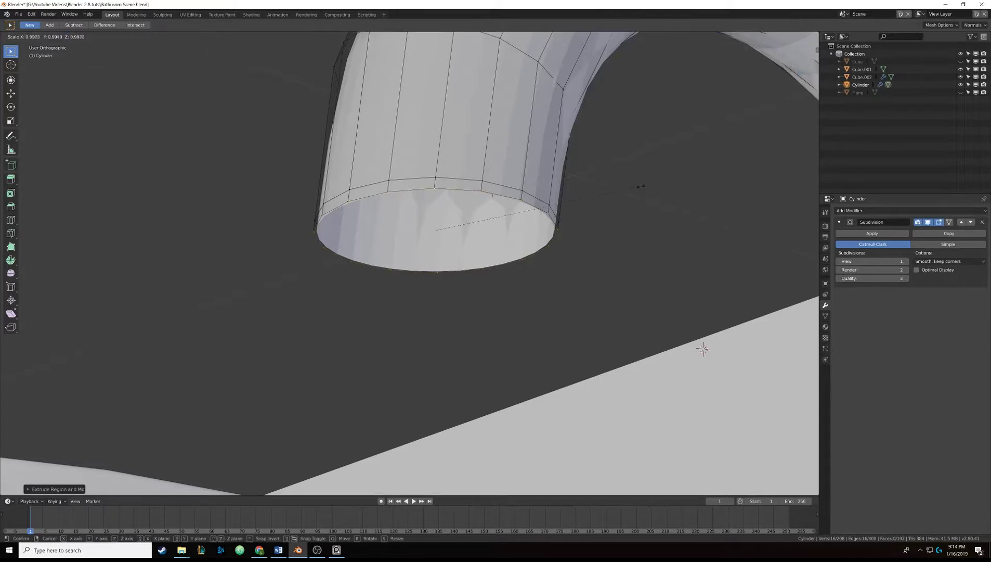
click(611, 199)
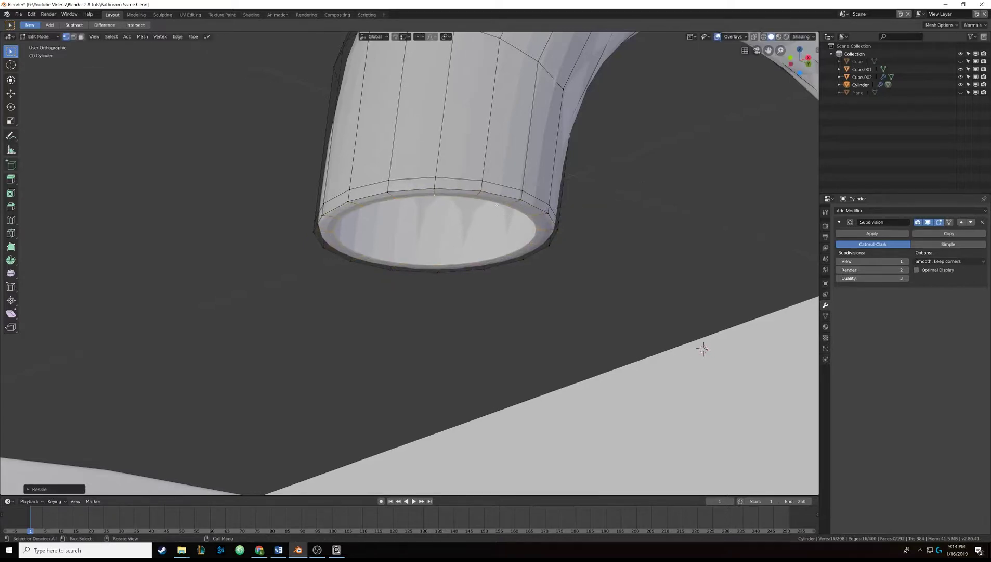
key(s)
click(622, 186)
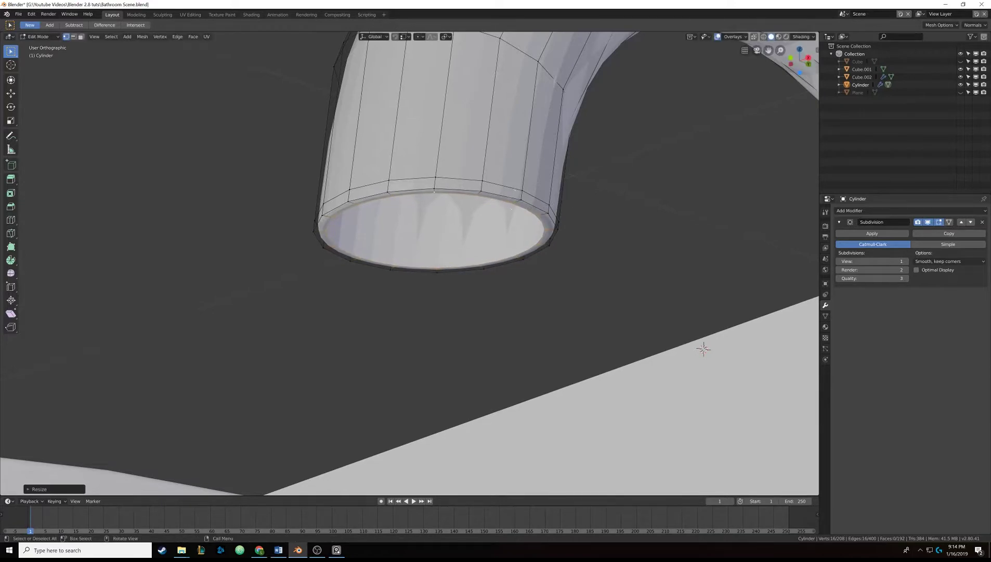
Step: Extrude the inner ring in place and merge its vertices at center to close the spout's end
key(e)
right_click(607, 173)
key(alt+m)
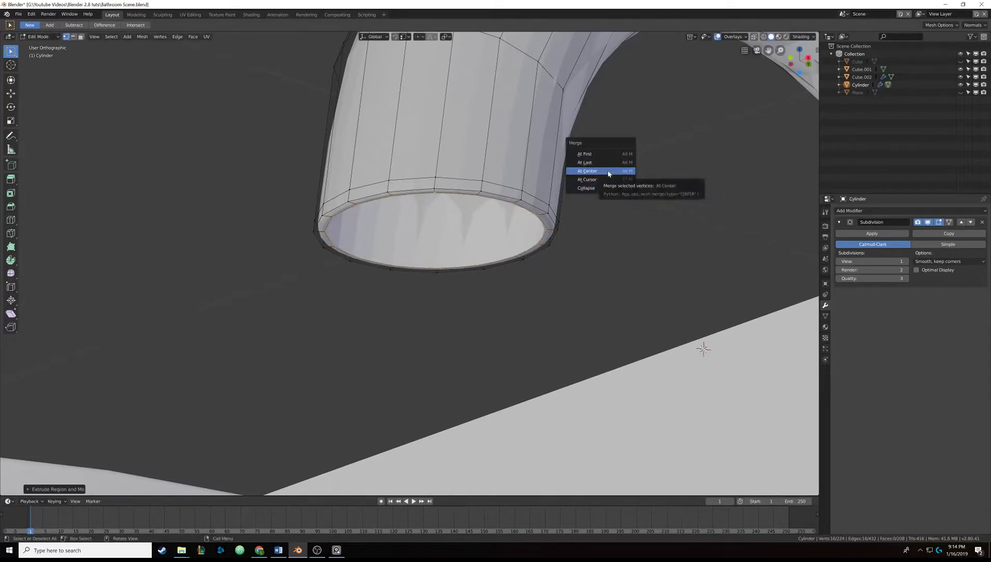
click(608, 173)
scroll(273, 203, up, 2)
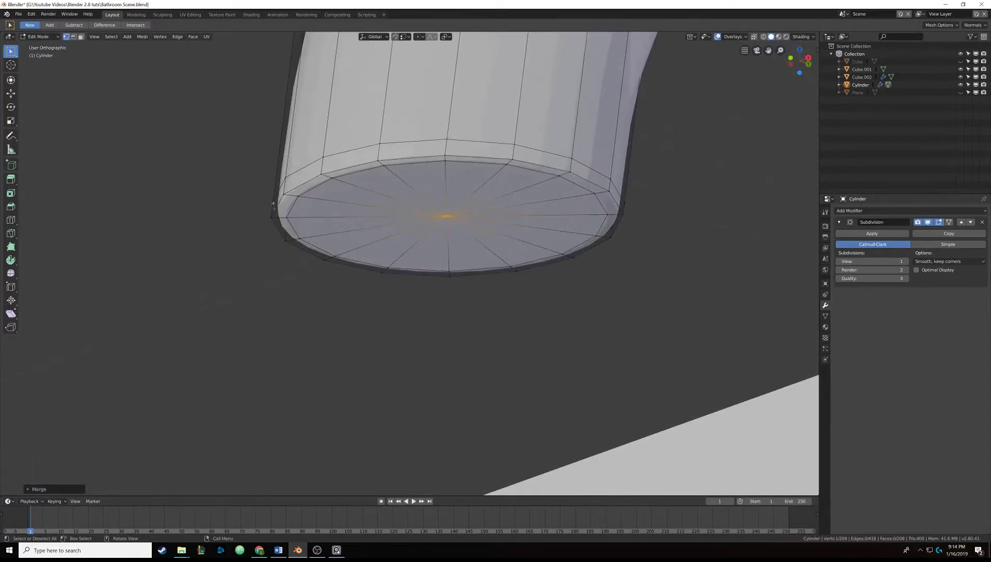
Step: Return to Object Mode and apply smooth shading to the faucet
key(Tab)
scroll(371, 193, down, 10)
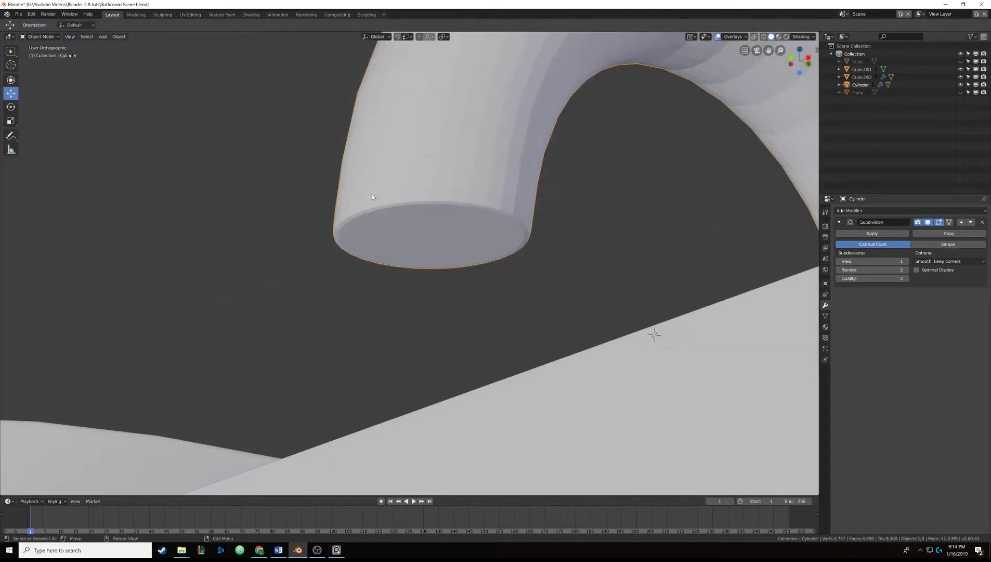
middle_drag(451, 218, 429, 227)
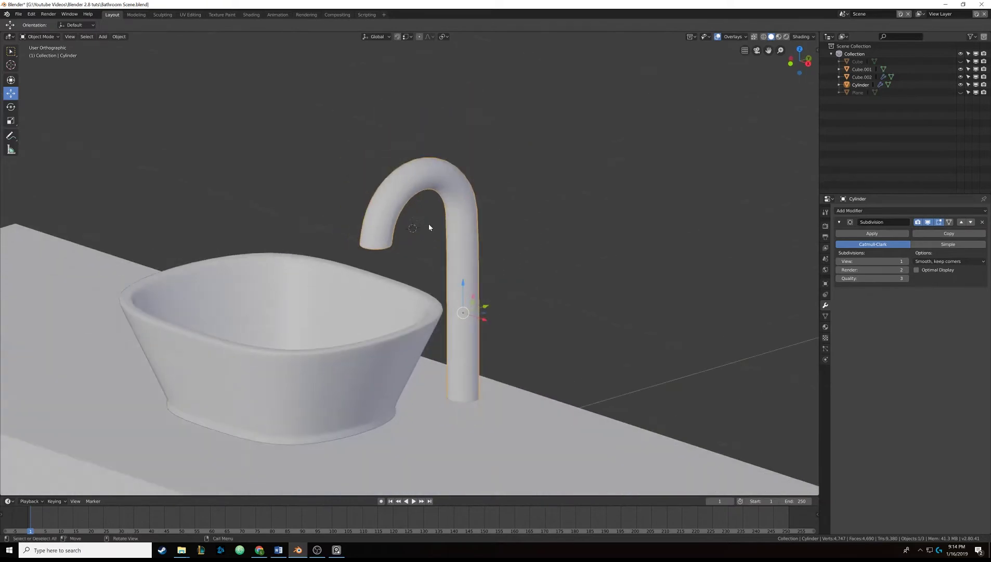
click(125, 38)
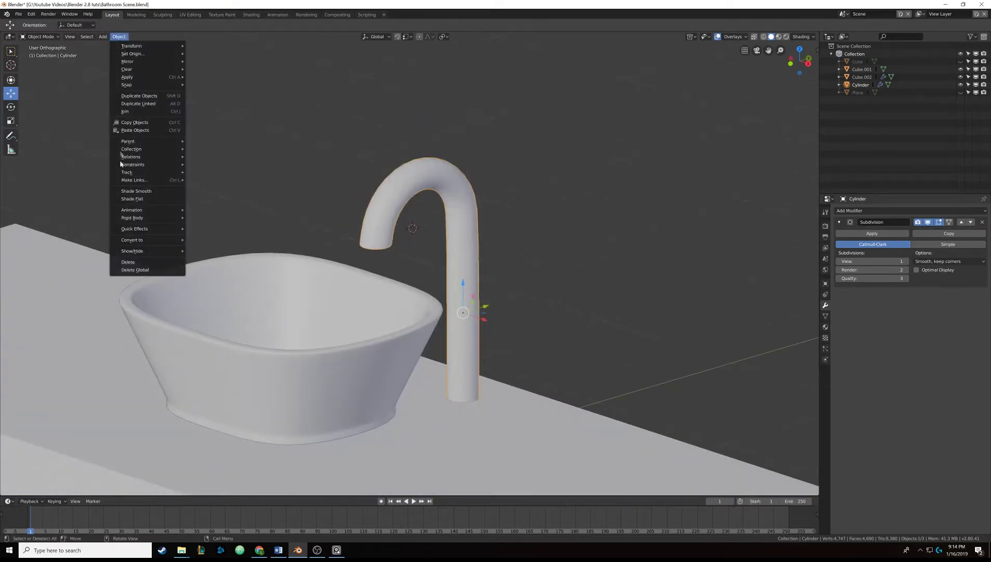
click(155, 191)
middle_drag(318, 239, 163, 233)
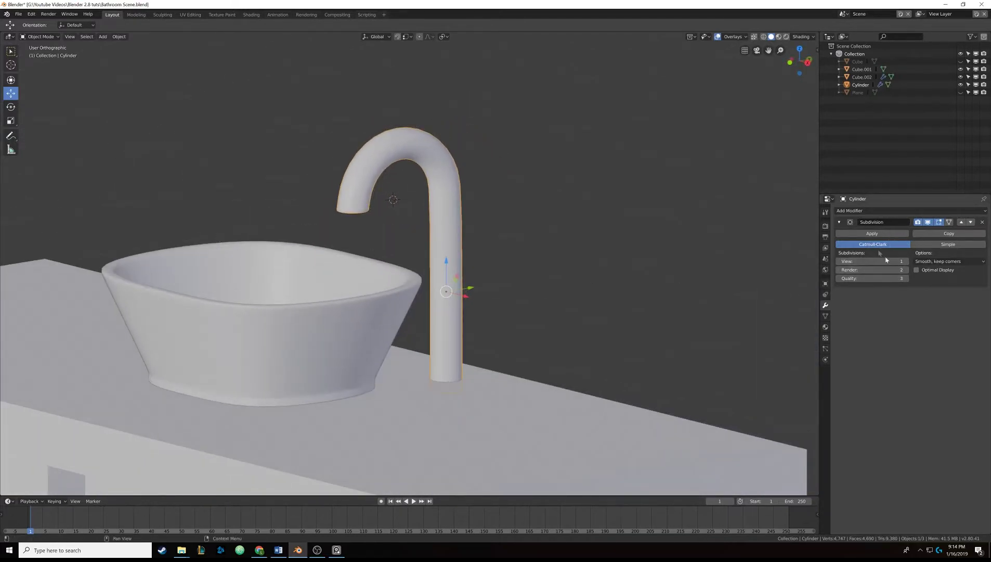
Step: Check the smoothed faucet beside the basin and save the scene file
scroll(482, 247, up, 4)
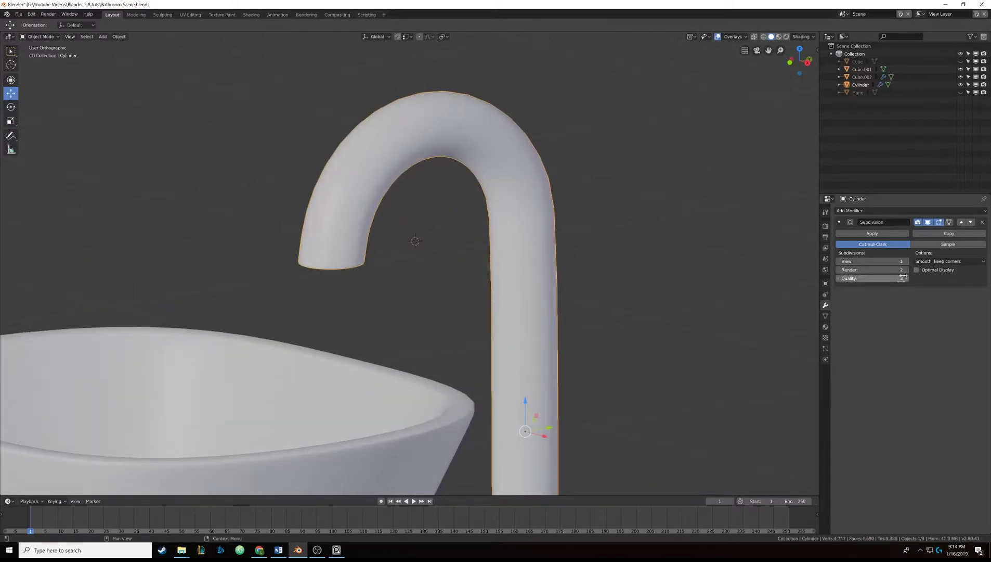
shift+middle_drag(458, 225, 444, 150)
scroll(439, 161, down, 4)
mouse_move(417, 239)
middle_down()
mouse_move(413, 224)
mouse_move(480, 304)
mouse_move(421, 215)
mouse_move(326, 264)
mouse_move(425, 256)
mouse_move(409, 308)
mouse_move(433, 282)
mouse_move(415, 274)
mouse_move(429, 265)
mouse_move(429, 249)
middle_up()
scroll(422, 241, down, 5)
key(ctrl+s)
Step: Rotate the faucet about the global Z axis to aim its spout over the basin
scroll(409, 308, up, 3)
scroll(409, 308, up, 3)
scroll(429, 256, down, 3)
scroll(429, 248, down, 3)
scroll(409, 254, up, 2)
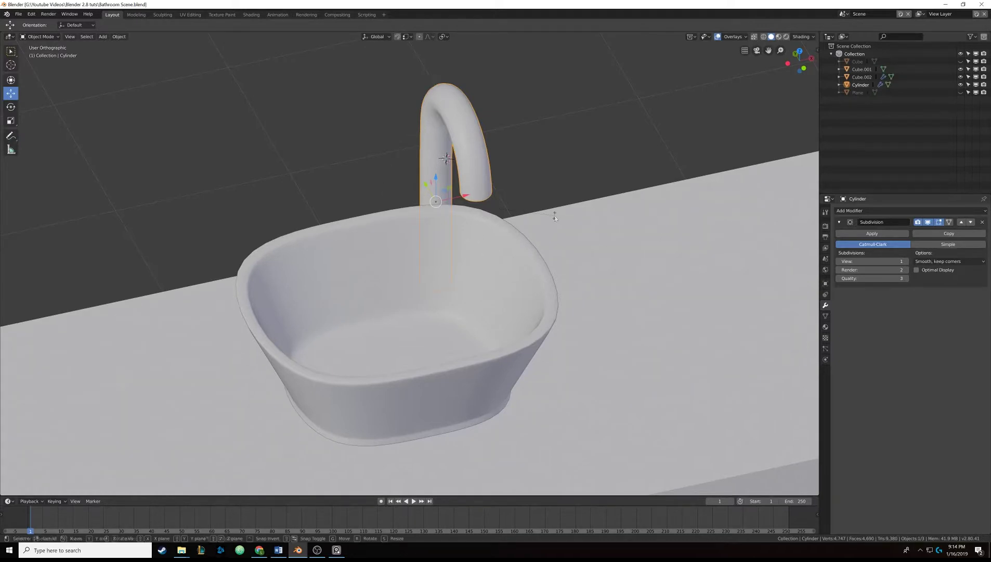
key(r)
key(z)
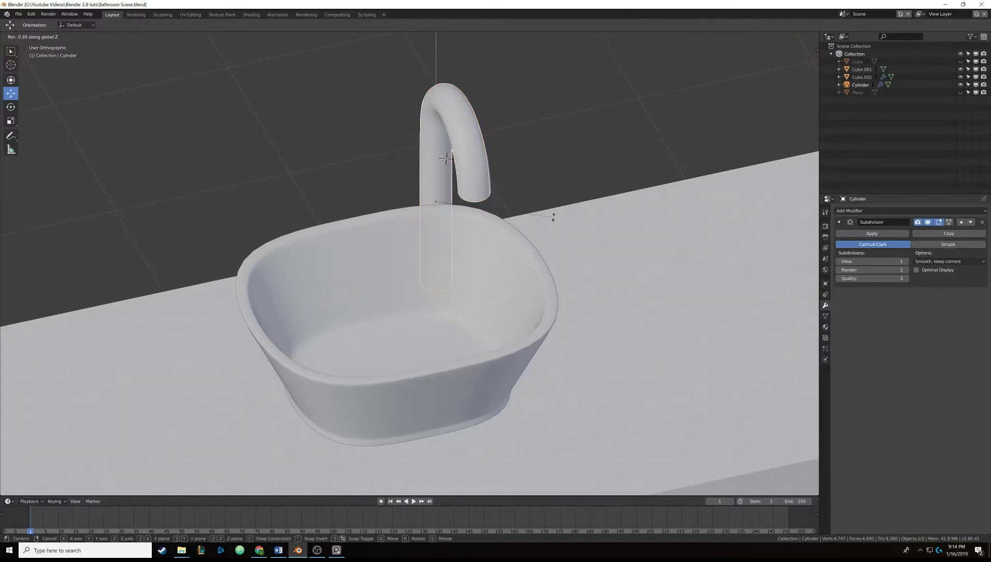
click(520, 249)
Step: Examine the rotated faucet in proportion to the basin and the whole vanity
middle_drag(520, 248, 393, 304)
key(Tab)
key(Tab)
scroll(342, 306, down, 5)
scroll(487, 307, down, 3)
scroll(393, 305, down, 1)
scroll(393, 305, up, 4)
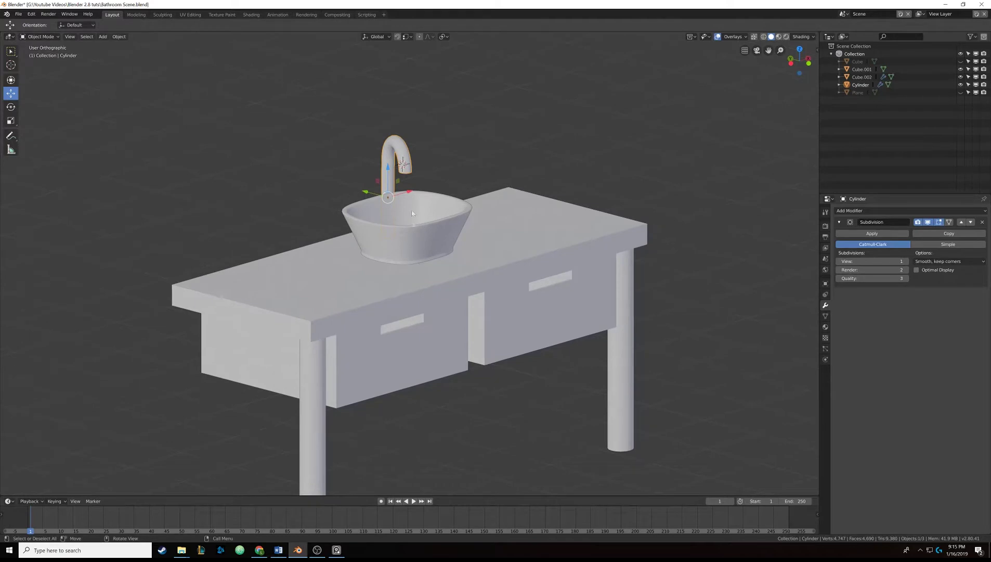
middle_drag(395, 214, 363, 257)
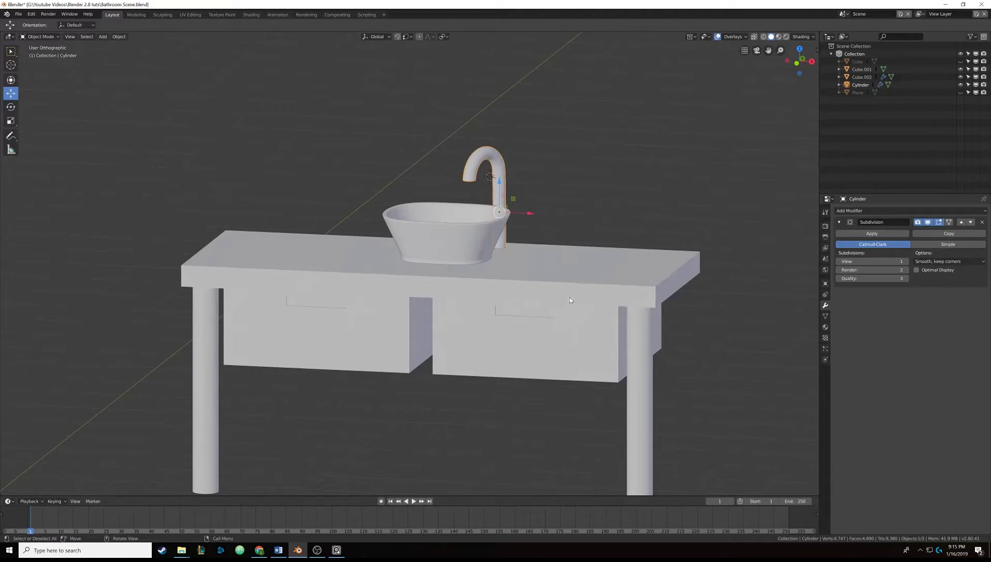
Step: Hide the basin and the faucet so only the vanity remains in view
click(553, 297)
shift+middle_drag(553, 297, 489, 242)
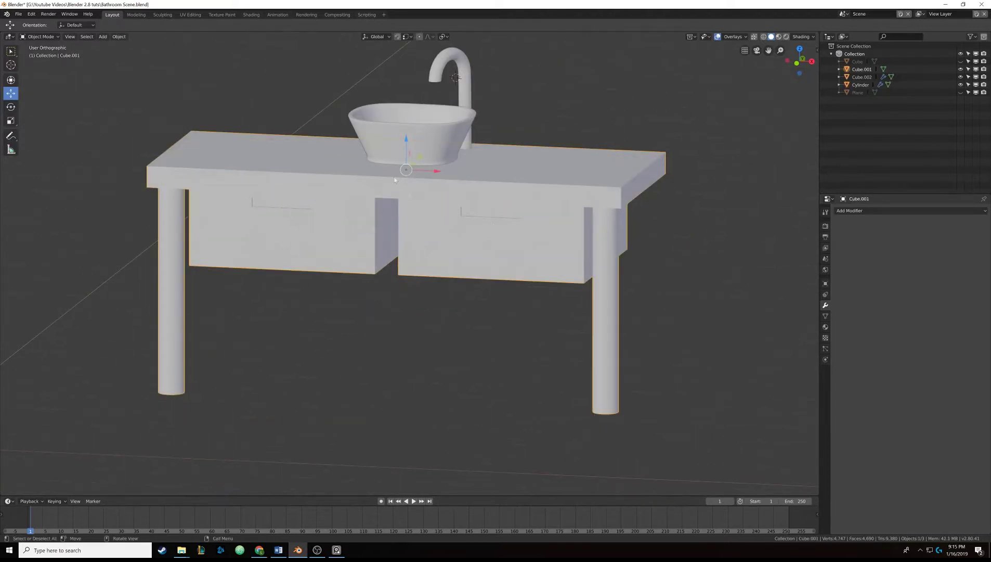
shift+middle_drag(395, 180, 410, 223)
click(443, 175)
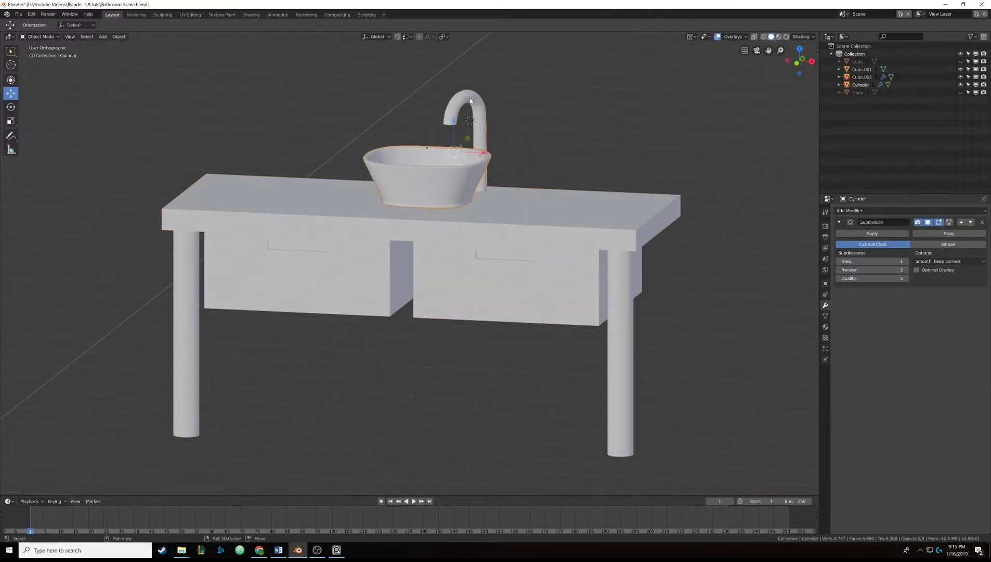
key(h)
Step: Select the vanity and add a Bevel modifier to it
click(469, 243)
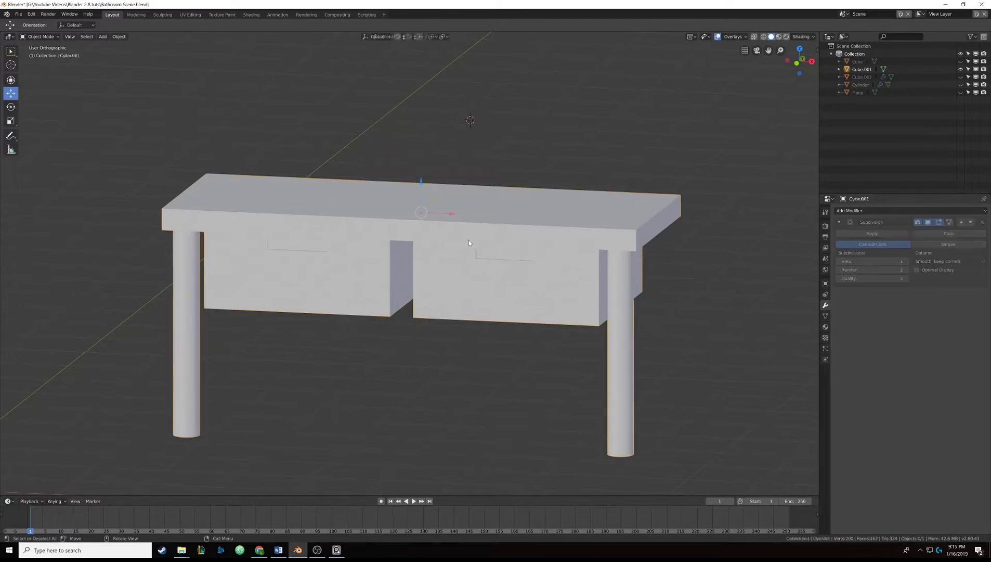
mouse_move(469, 243)
middle_down()
mouse_move(401, 215)
mouse_move(444, 213)
mouse_move(462, 252)
middle_up()
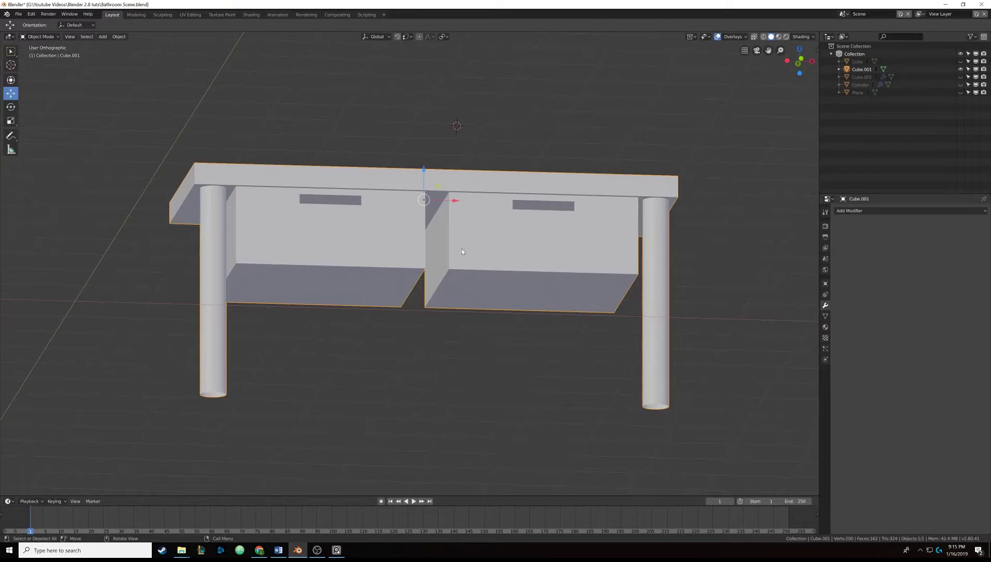
shift+middle_drag(435, 252, 459, 248)
scroll(434, 246, up, 2)
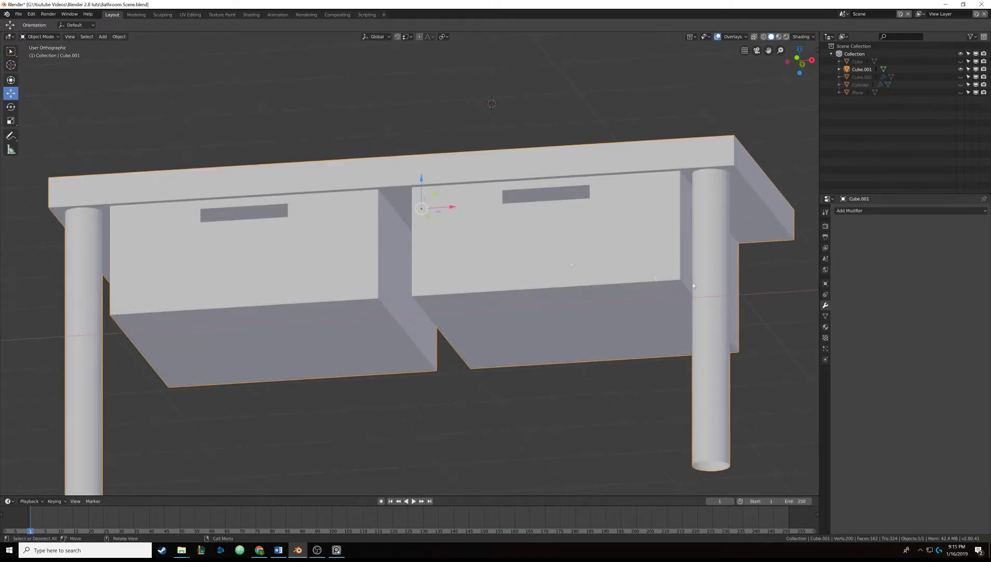
click(869, 210)
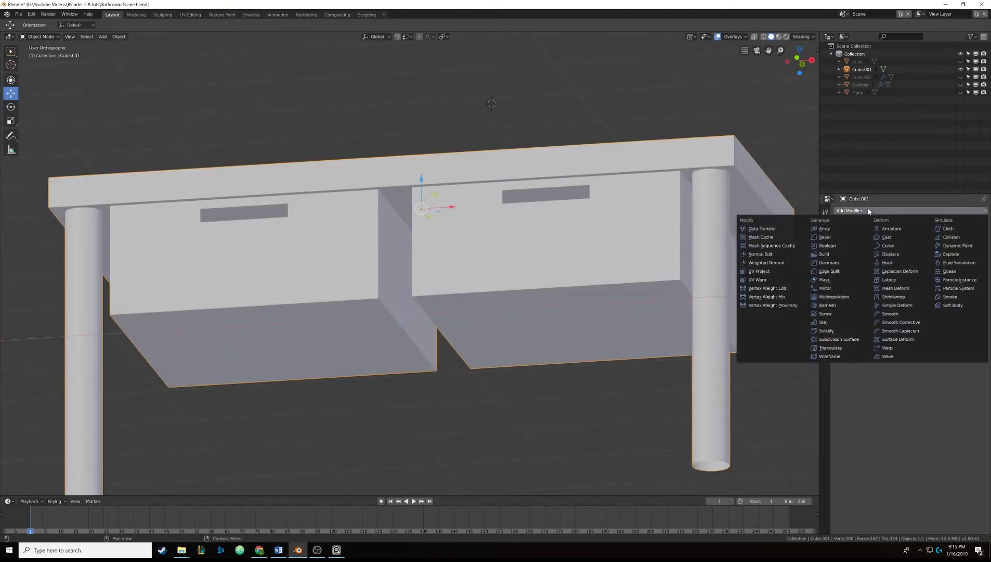
click(843, 237)
Step: Set the vanity bevel's limit method to Angle
middle_drag(307, 177, 346, 179)
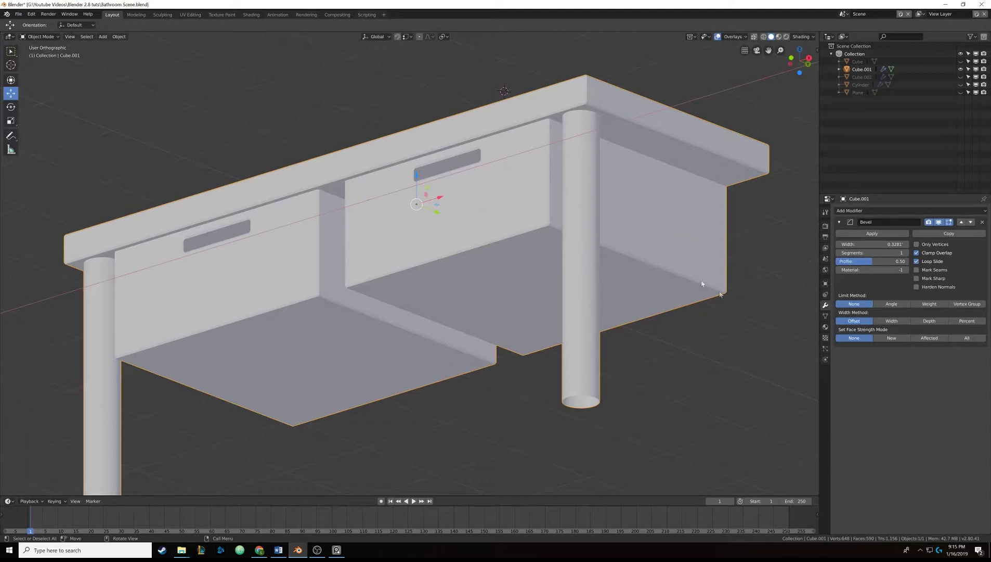
middle_drag(380, 228, 432, 265)
scroll(385, 243, up, 5)
scroll(384, 243, down, 3)
scroll(464, 170, up, 4)
scroll(464, 170, down, 6)
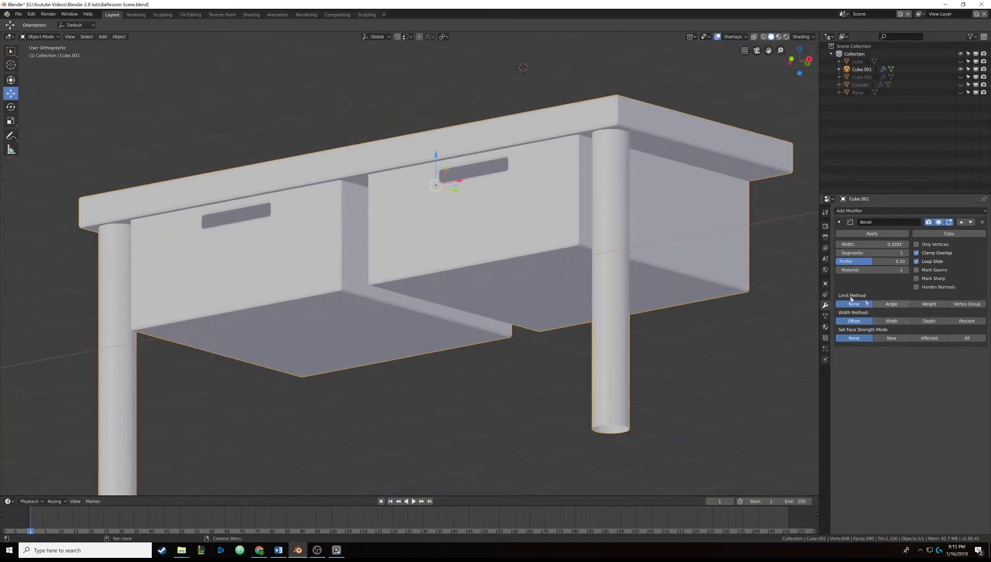
click(887, 305)
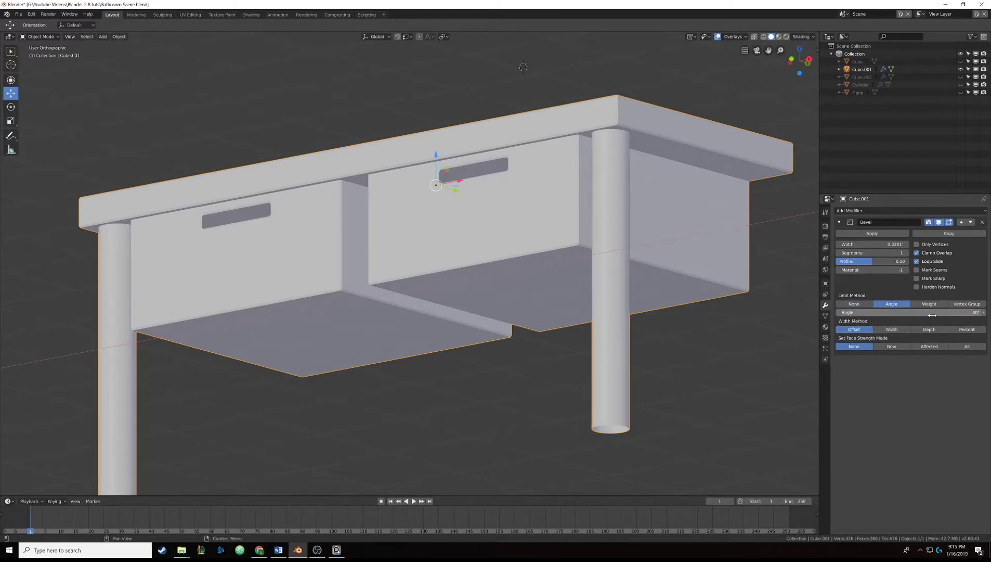
Step: Examine the vanity's beveled edges around the drawers, then the tabletop corner above the leg in wireframe display
shift+middle_drag(502, 229, 510, 244)
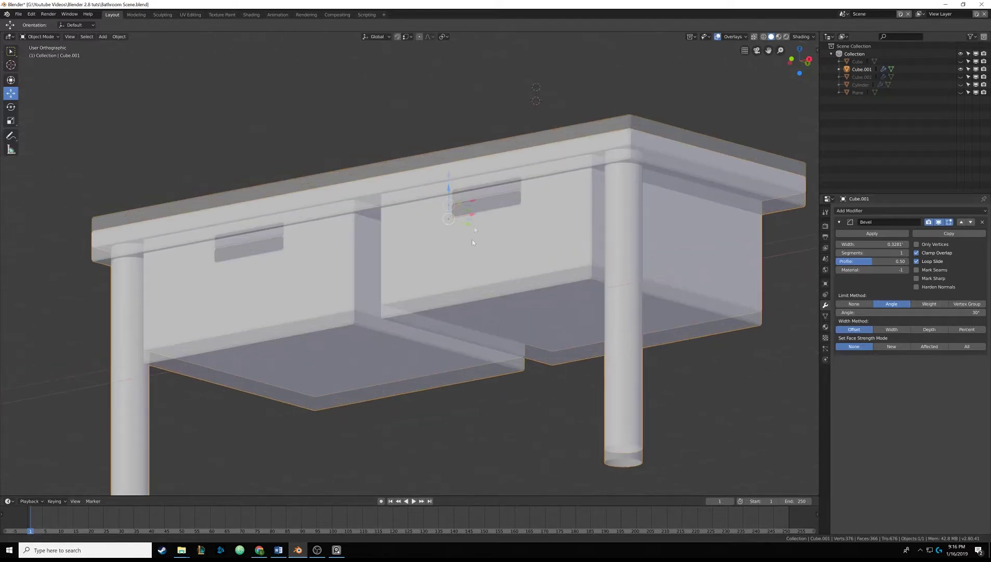
shift+middle_drag(473, 242, 471, 258)
middle_drag(471, 258, 429, 244)
scroll(459, 242, up, 4)
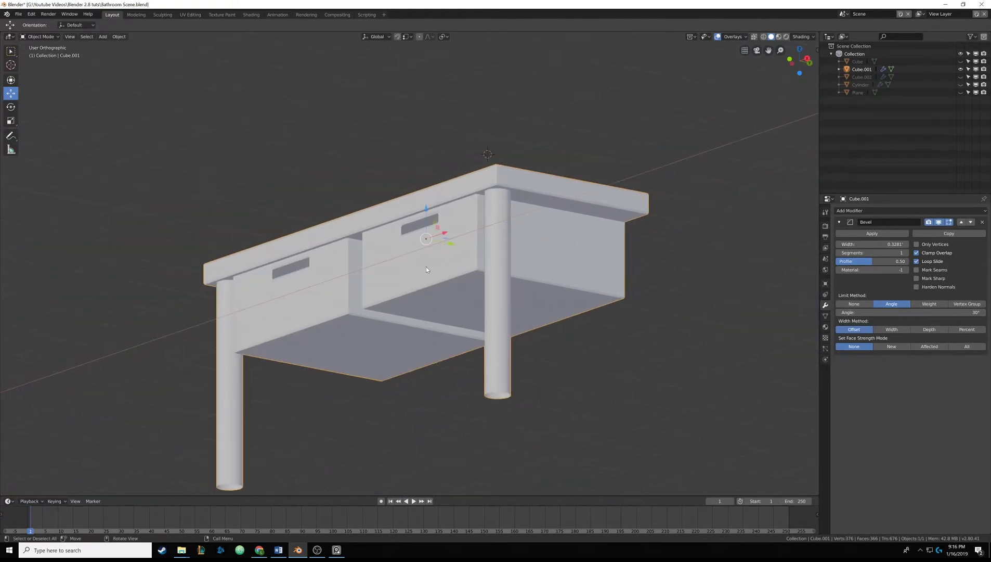
scroll(426, 266, up, 2)
shift+middle_drag(383, 290, 385, 280)
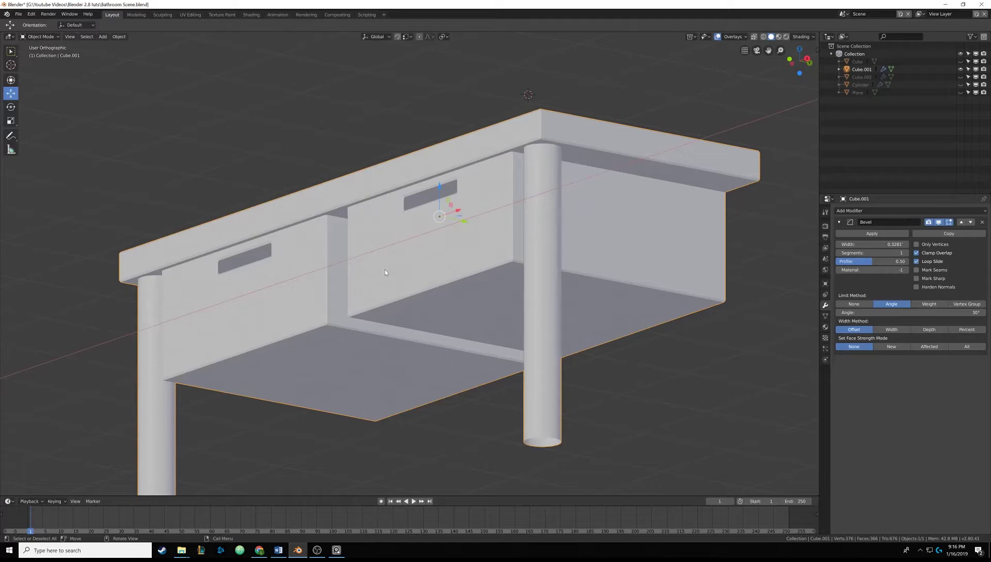
scroll(385, 273, up, 3)
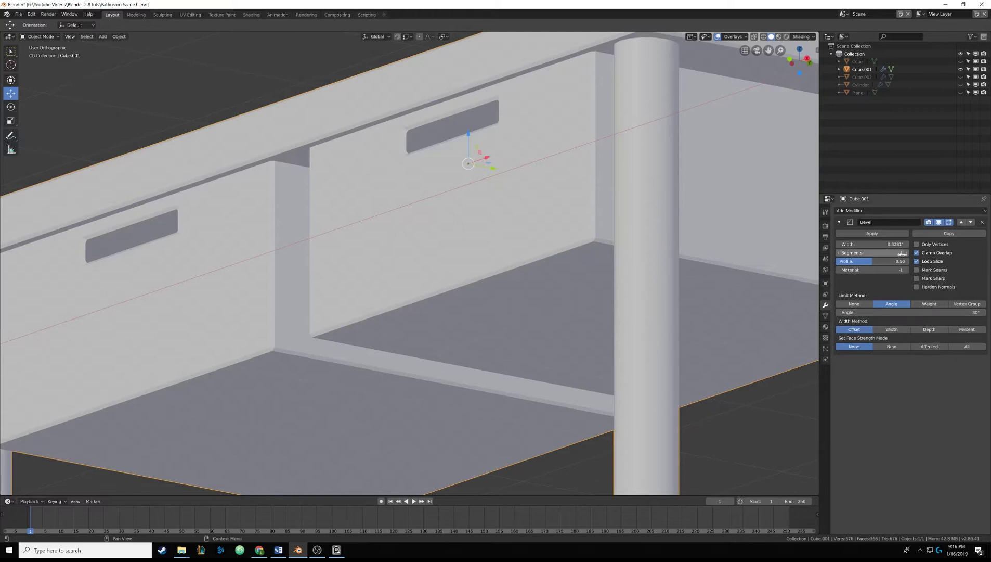
mouse_move(550, 161)
shift+middle_down()
mouse_move(488, 188)
mouse_move(476, 259)
mouse_move(452, 240)
shift+middle_up()
key(z)
click(449, 178)
scroll(355, 170, up, 5)
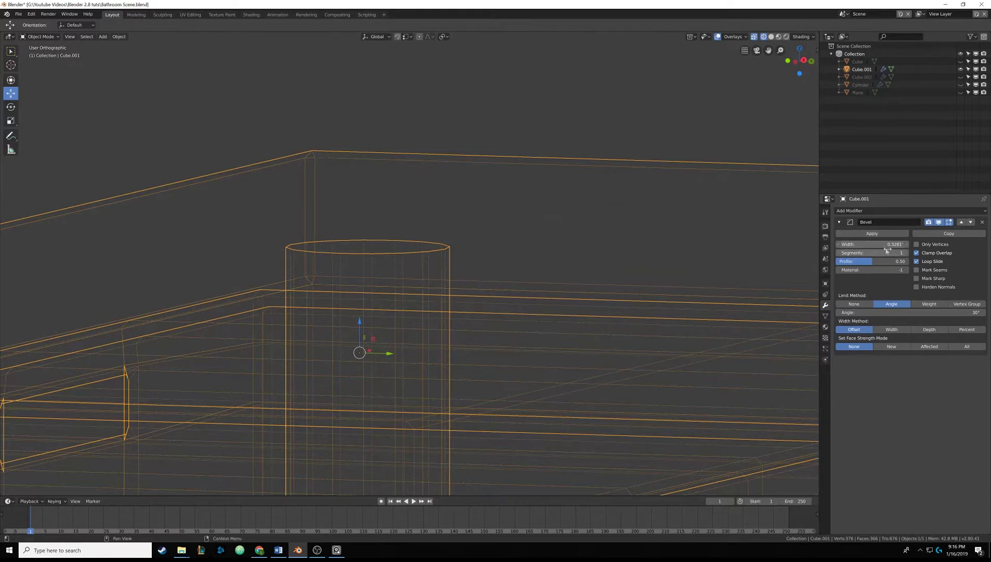
Step: Set the vanity bevel to 3 segments and return to solid display
click(906, 253)
middle_drag(342, 175, 377, 281)
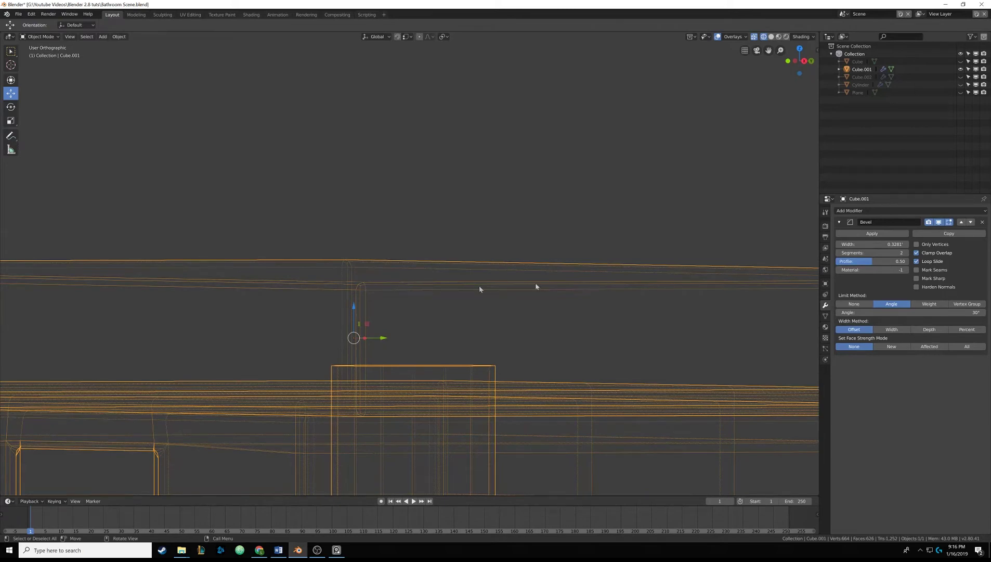
click(906, 253)
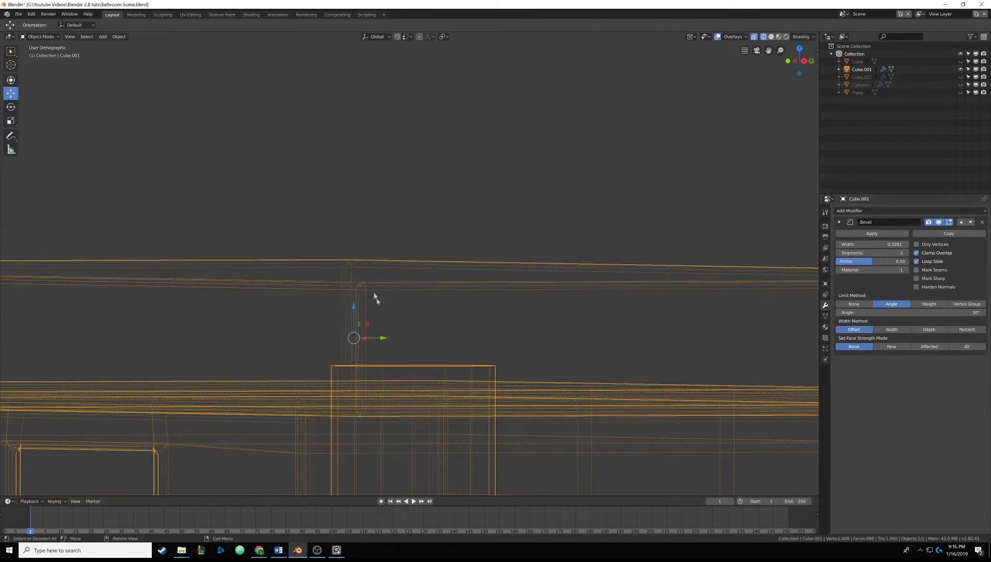
shift+middle_drag(390, 296, 430, 176)
scroll(430, 175, down, 4)
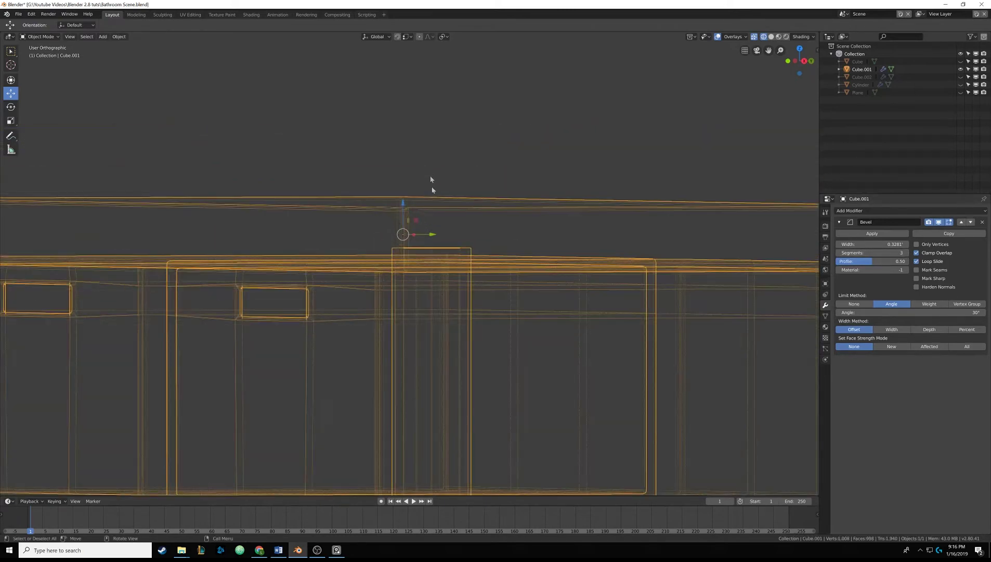
shift+middle_drag(404, 281, 419, 197)
scroll(418, 197, down, 3)
mouse_move(402, 242)
middle_down()
mouse_move(438, 244)
mouse_move(463, 214)
mouse_move(434, 183)
middle_up()
key(z)
click(489, 243)
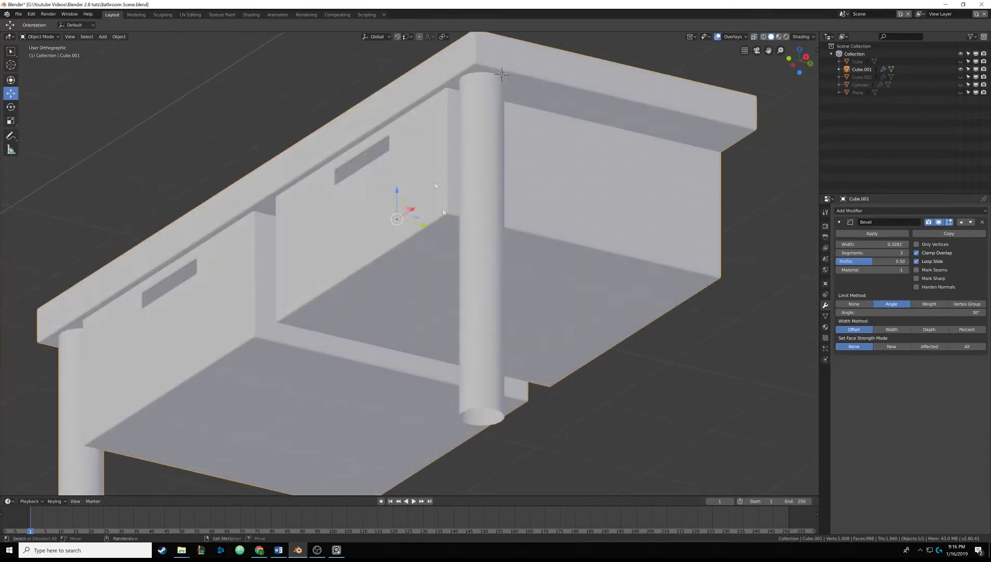
Step: Turn off the bevel's viewport display and apply smooth shading to the vanity
scroll(437, 300, up, 5)
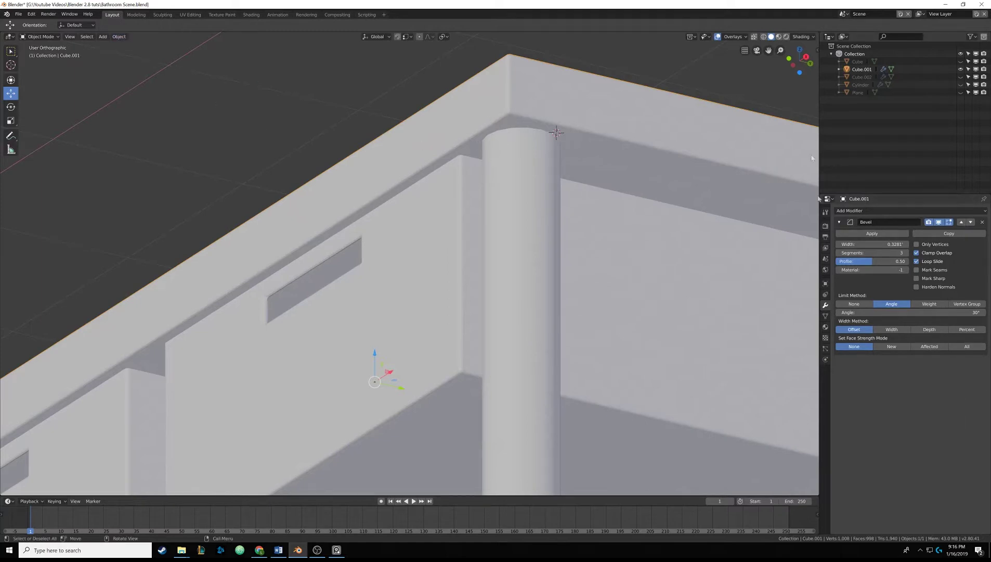
click(939, 222)
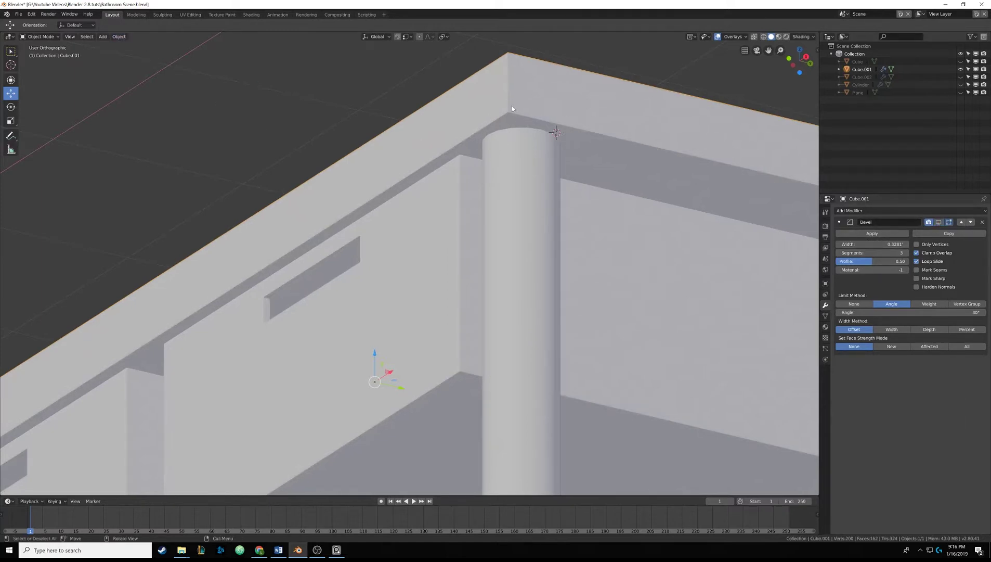
click(120, 36)
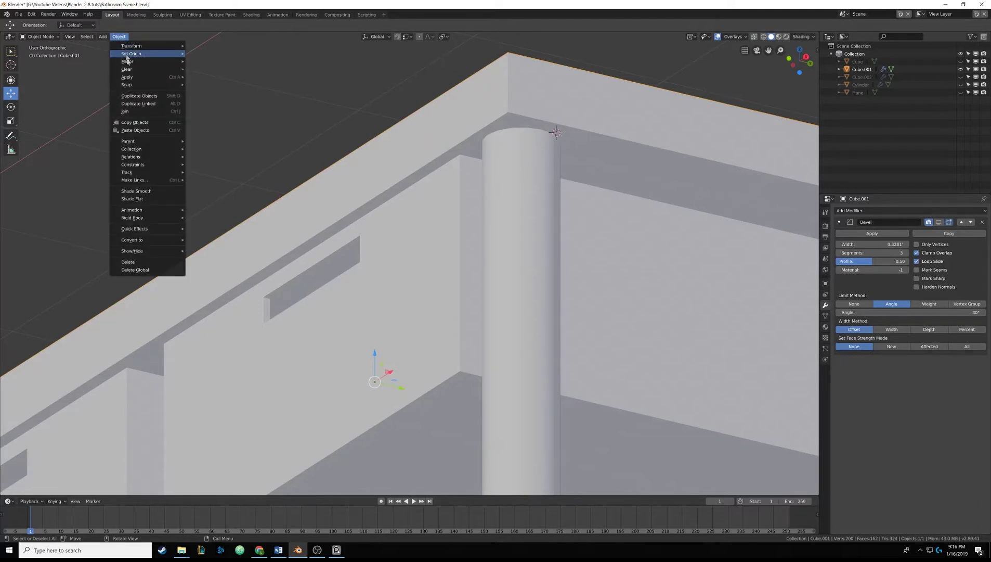
click(139, 192)
mouse_move(367, 208)
middle_down()
mouse_move(382, 210)
mouse_move(435, 292)
mouse_move(388, 257)
mouse_move(482, 228)
mouse_move(418, 241)
mouse_move(487, 237)
middle_up()
scroll(435, 291, down, 4)
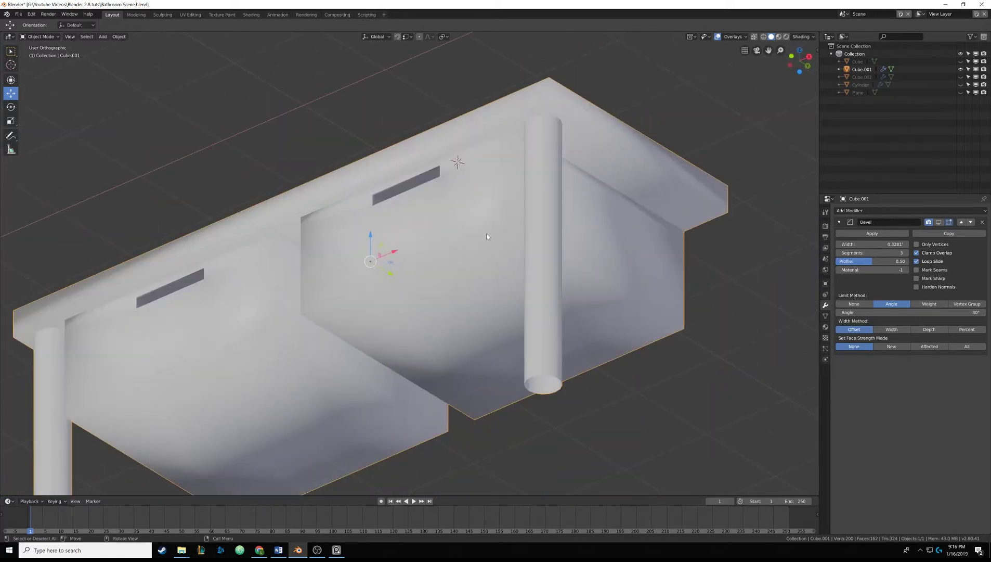
middle_drag(411, 232, 421, 356)
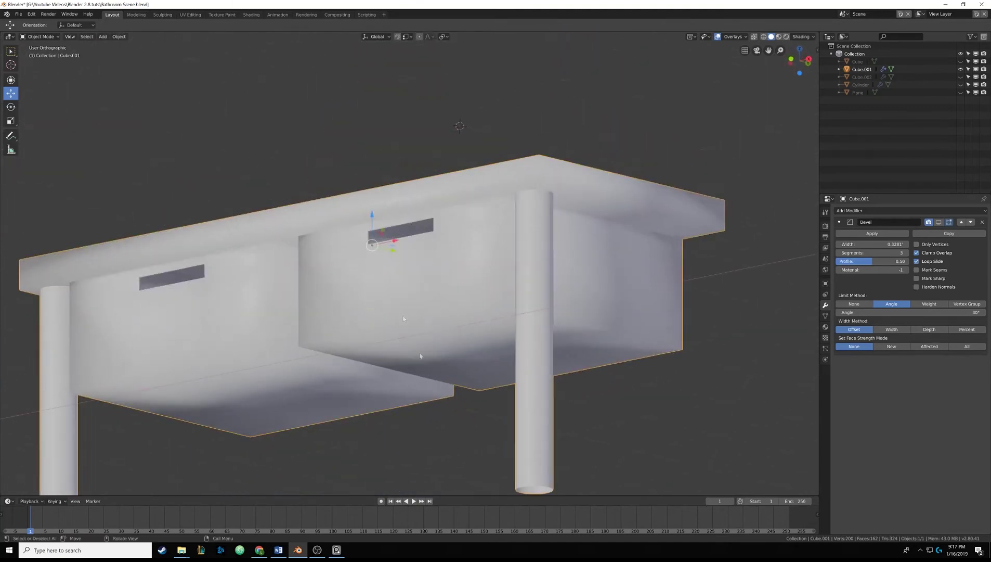
Step: Turn the bevel's viewport display back on and reduce its width to about 0.2451'
click(939, 223)
scroll(493, 243, up, 8)
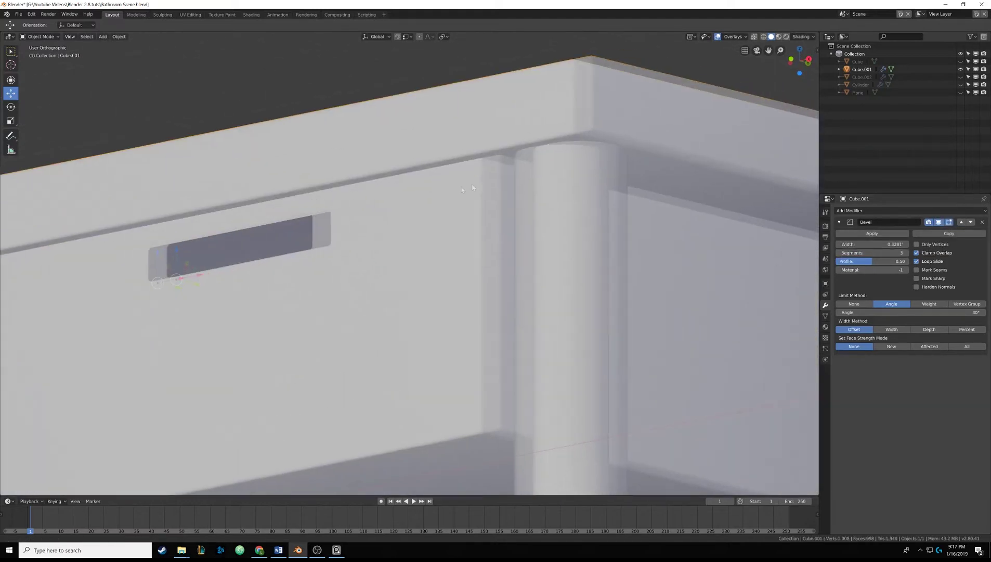
middle_drag(462, 189, 461, 214)
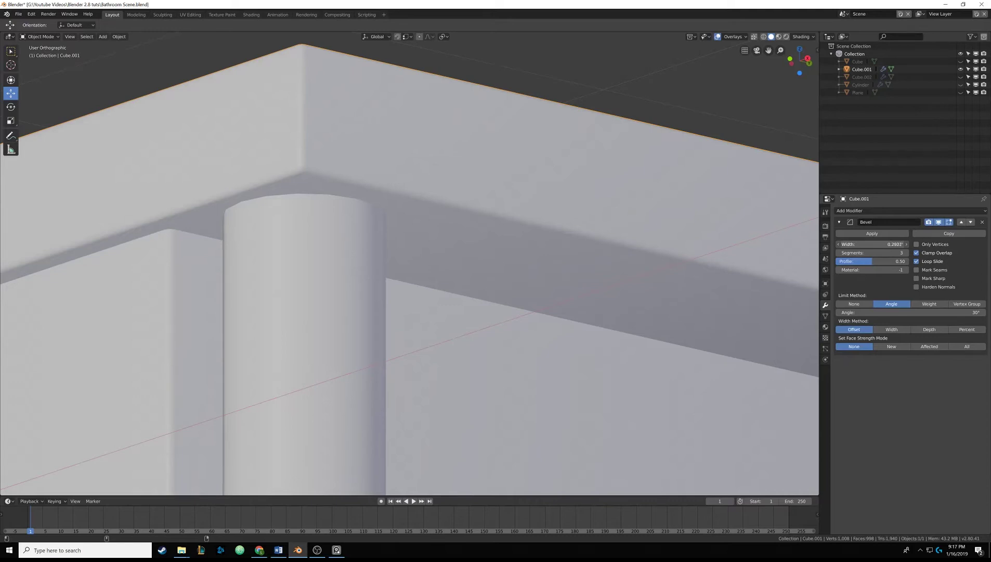
mouse_move(845, 246)
mouse_down()
mouse_move(858, 247)
mouse_move(834, 245)
mouse_up()
scroll(338, 177, down, 2)
middle_drag(338, 177, 415, 208)
scroll(416, 211, up, 3)
scroll(458, 204, down, 2)
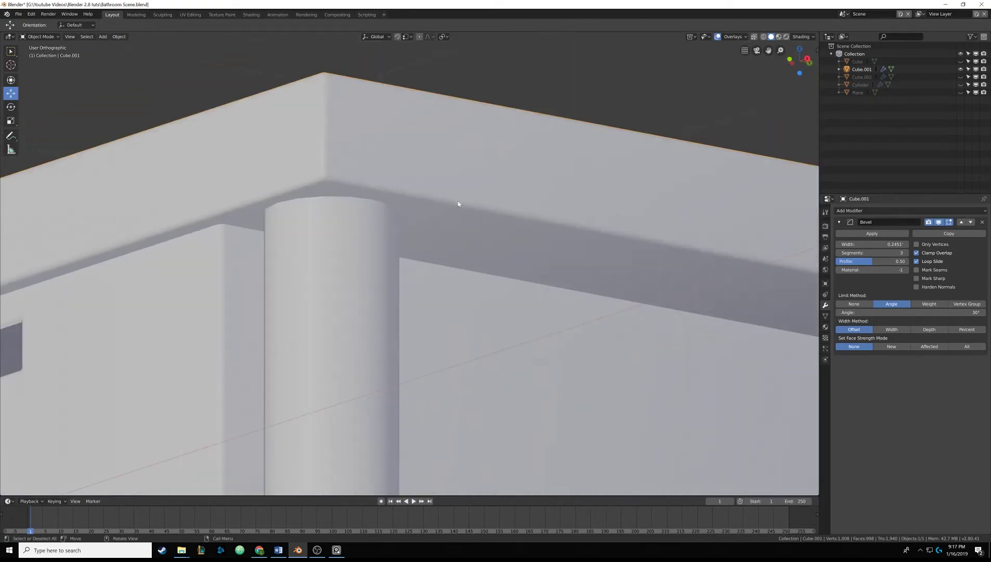
Step: Reduce the bevel width to about 0.005167' and turn off Clamp Overlap
mouse_move(859, 245)
mouse_down()
mouse_move(884, 245)
mouse_move(842, 244)
mouse_move(866, 244)
mouse_move(851, 244)
mouse_up()
shift+middle_drag(289, 209, 359, 243)
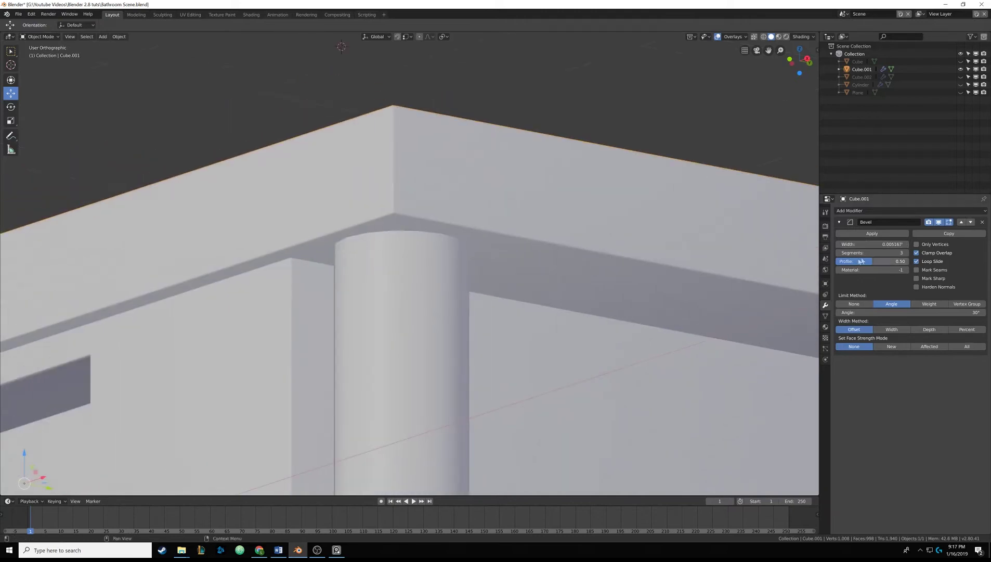
scroll(380, 202, up, 3)
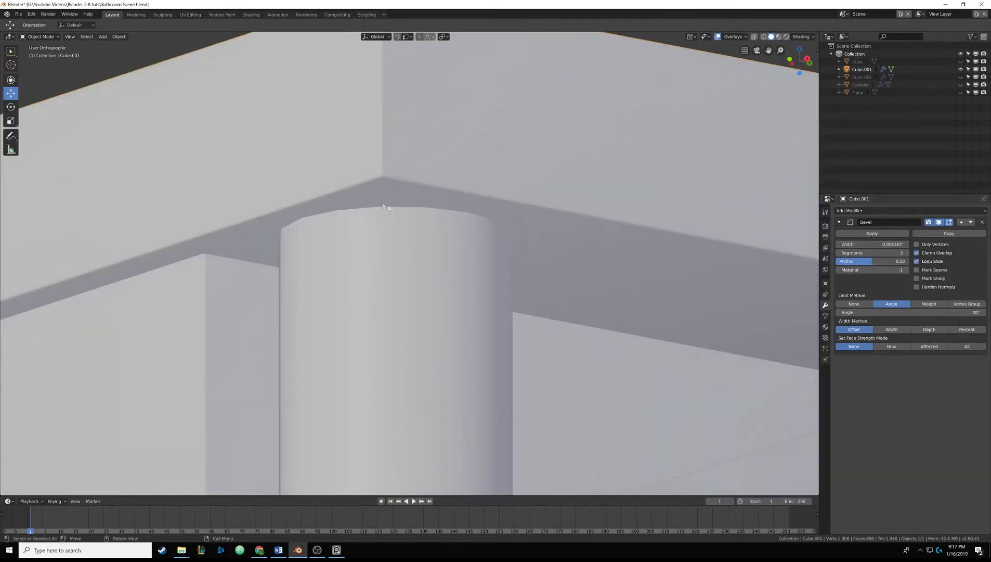
middle_drag(379, 201, 372, 202)
scroll(380, 202, down, 5)
scroll(380, 202, up, 4)
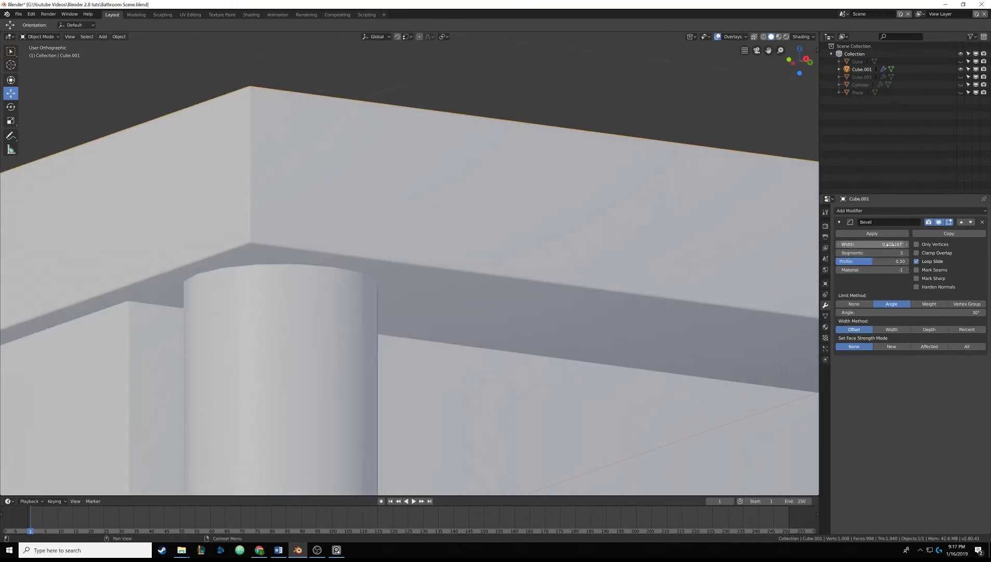
Step: Increase the bevel width to about 0.09567' and check how it affects the drawer handle cutouts
drag(879, 244, 931, 244)
shift+middle_drag(289, 296, 503, 197)
scroll(317, 259, down, 2)
shift+middle_drag(317, 259, 497, 164)
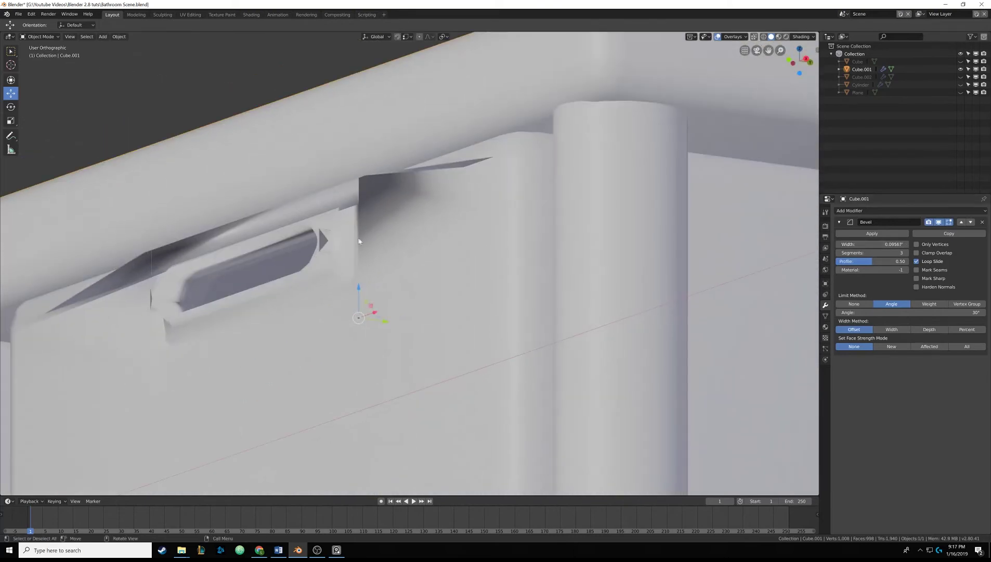
scroll(265, 260, down, 3)
shift+middle_drag(266, 259, 425, 218)
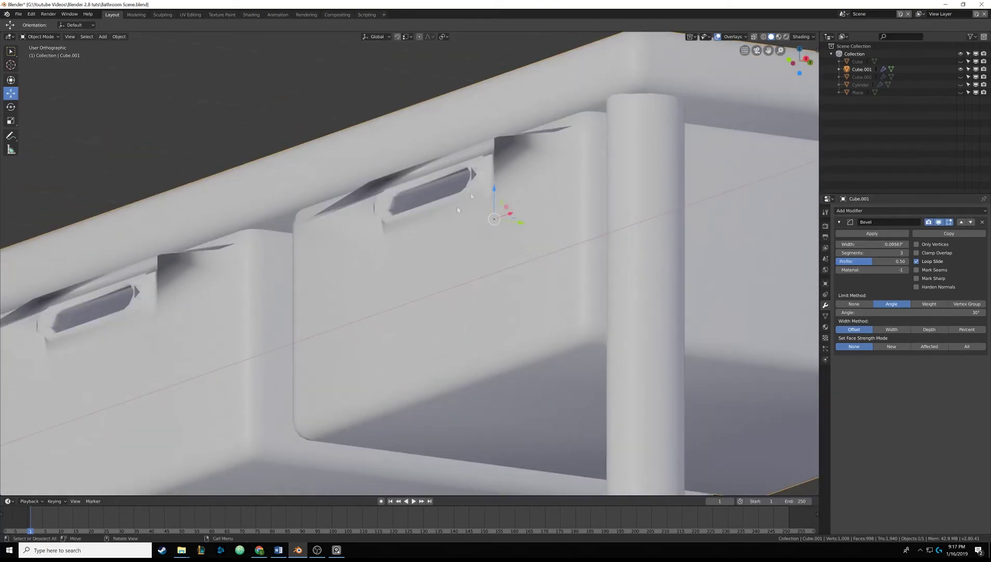
Step: Turn the bevel's Clamp Overlap option back on and check the drawer handle cutouts and tabletop edges
click(917, 253)
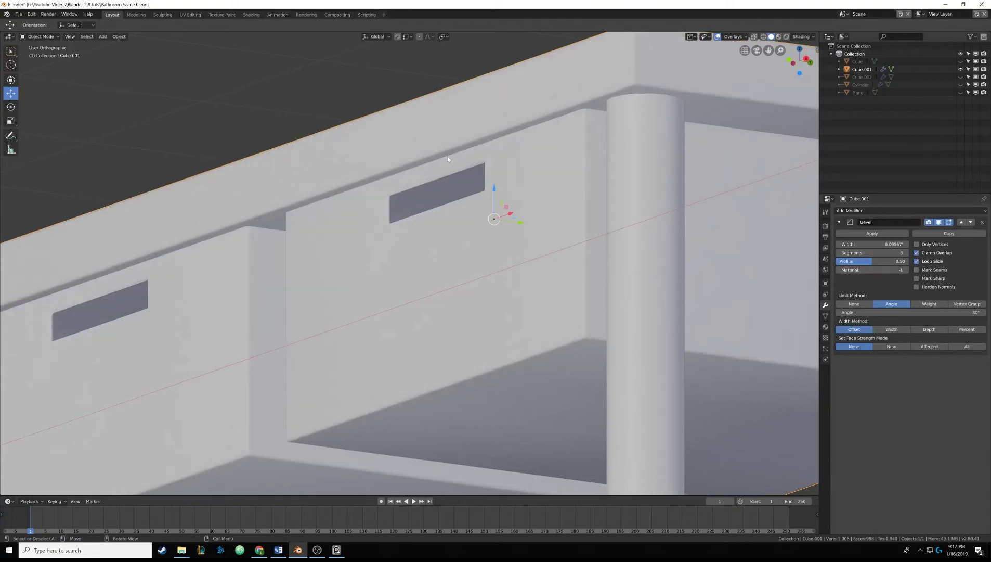
middle_drag(475, 159, 422, 222)
shift+middle_drag(520, 203, 405, 111)
scroll(441, 251, up, 2)
scroll(418, 167, down, 5)
scroll(436, 268, up, 4)
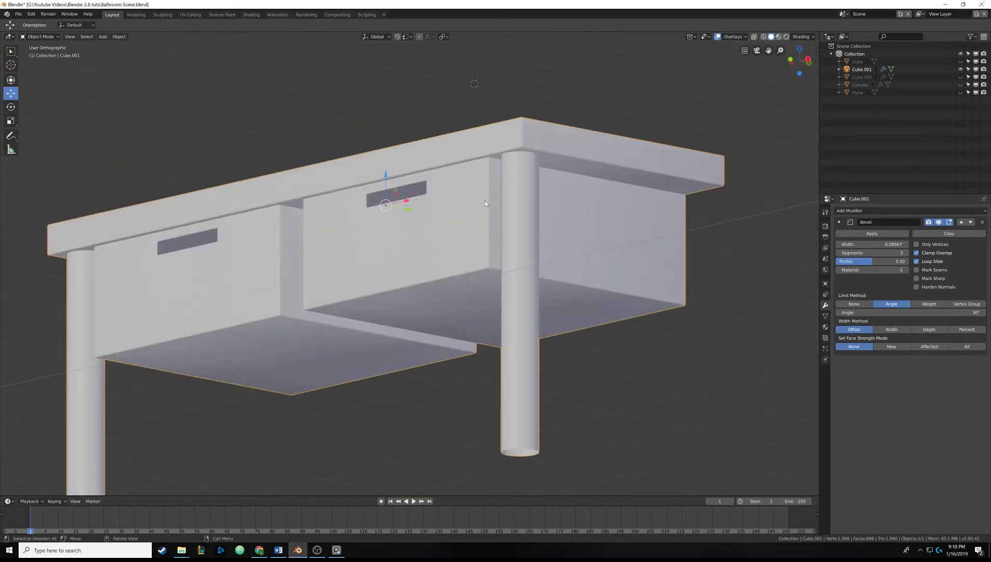
Step: Reduce the bevel width to about 0.005667' and check the edges around the vanity's corner leg
scroll(445, 192, up, 5)
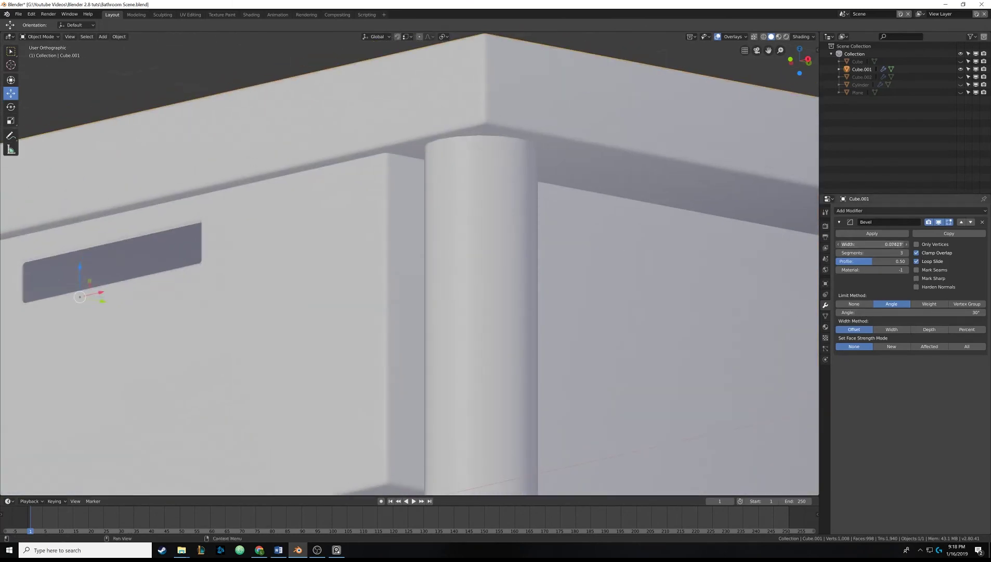
mouse_move(874, 244)
mouse_down()
mouse_move(843, 244)
mouse_move(879, 244)
mouse_up()
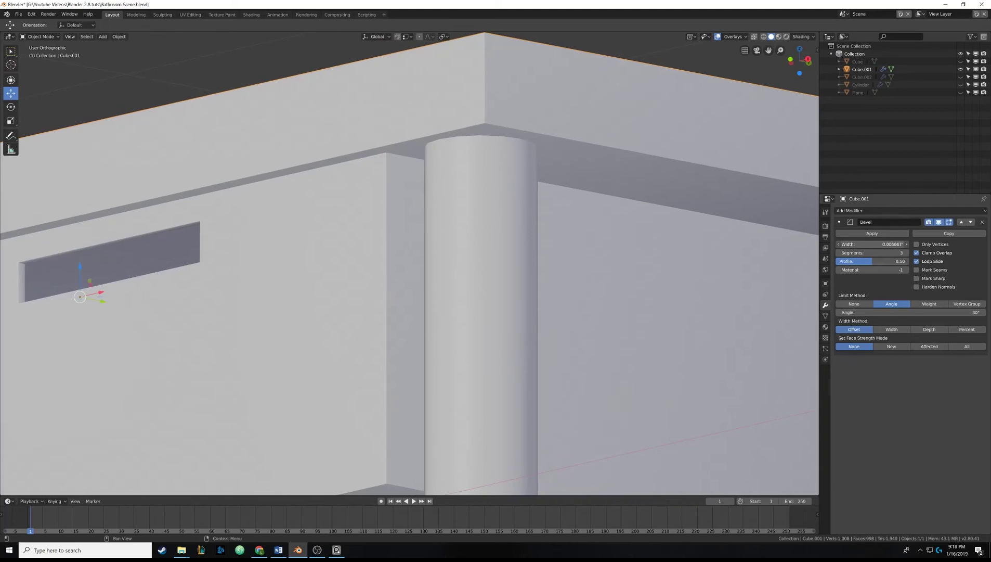
scroll(478, 239, down, 5)
middle_drag(496, 227, 726, 236)
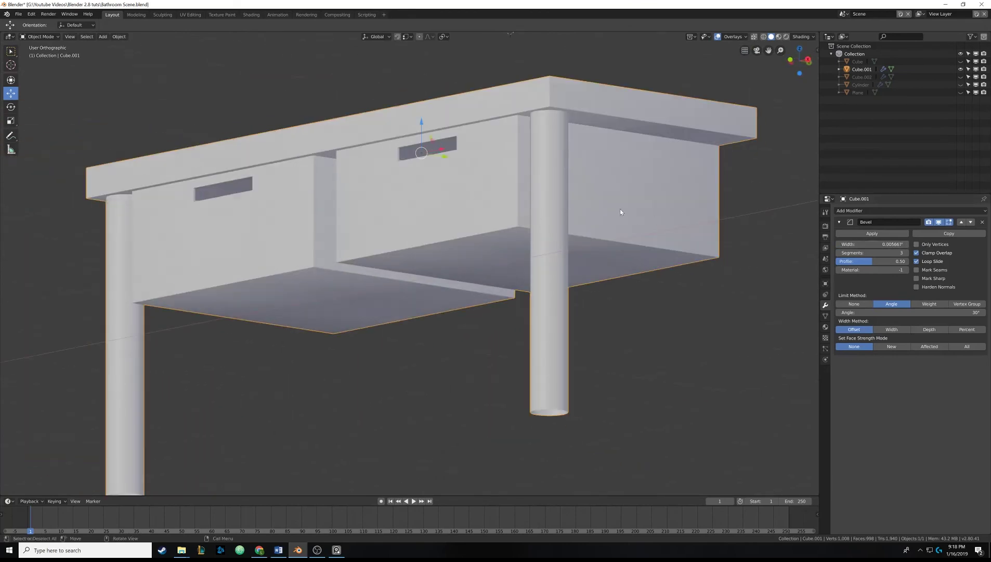
Step: Compare the vanity with the bevel's viewport display off and on, leaving it on, and examine its edges up close
middle_drag(621, 209, 642, 210)
click(939, 222)
click(939, 222)
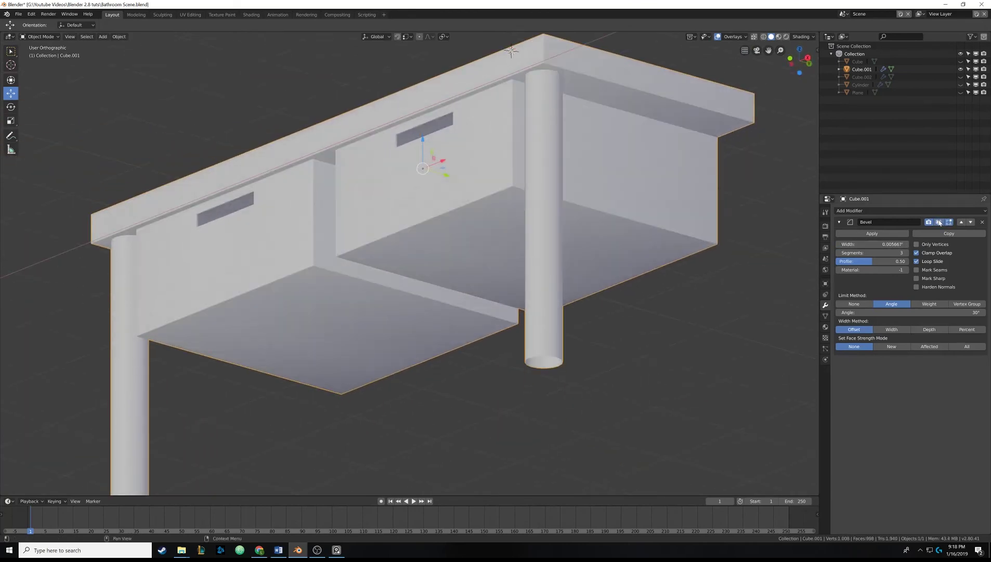
click(939, 222)
click(940, 223)
shift+middle_drag(428, 168, 764, 290)
scroll(454, 255, up, 7)
scroll(512, 201, up, 2)
scroll(512, 201, down, 5)
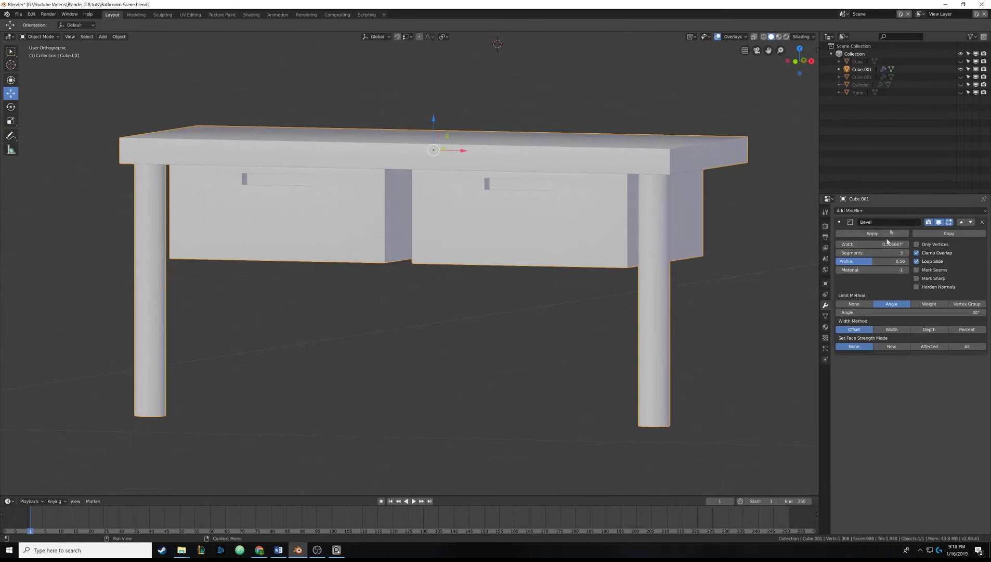
Step: Examine the vanity's mesh in Edit Mode, return to Object Mode and view it from the other side
middle_drag(500, 216, 537, 191)
middle_drag(602, 161, 567, 204)
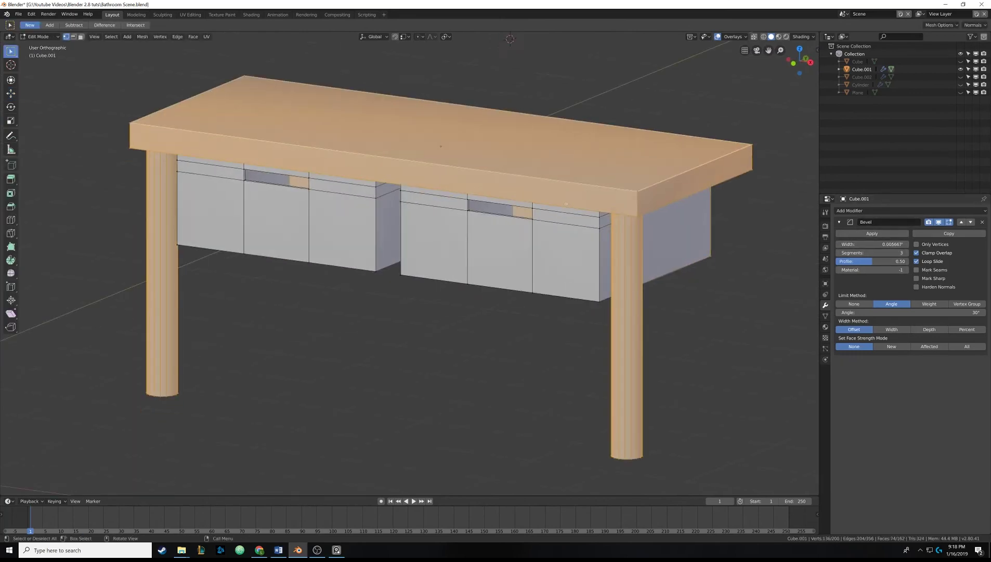
key(Tab)
middle_drag(630, 213, 498, 250)
scroll(506, 262, down, 2)
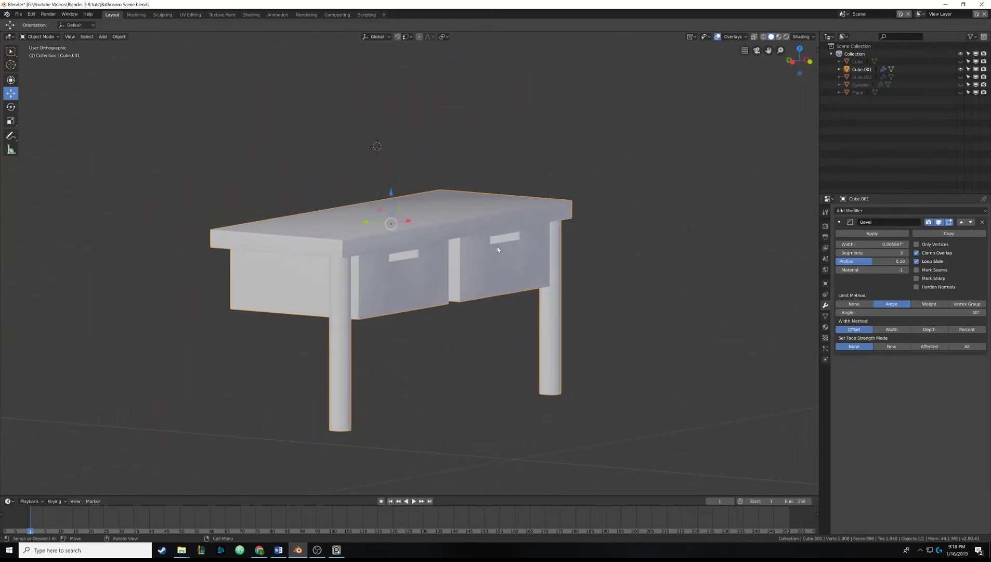
Step: Unhide all hidden objects, bring the whole bathroom scene into view and deselect everything
key(alt+h)
key(Home)
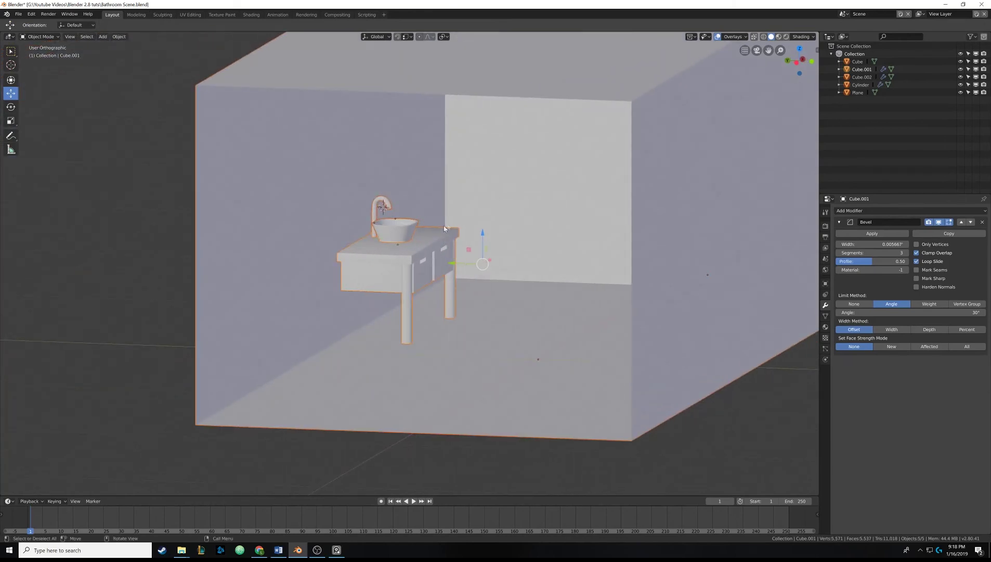
middle_drag(502, 198, 467, 217)
scroll(446, 206, down, 5)
scroll(419, 255, up, 2)
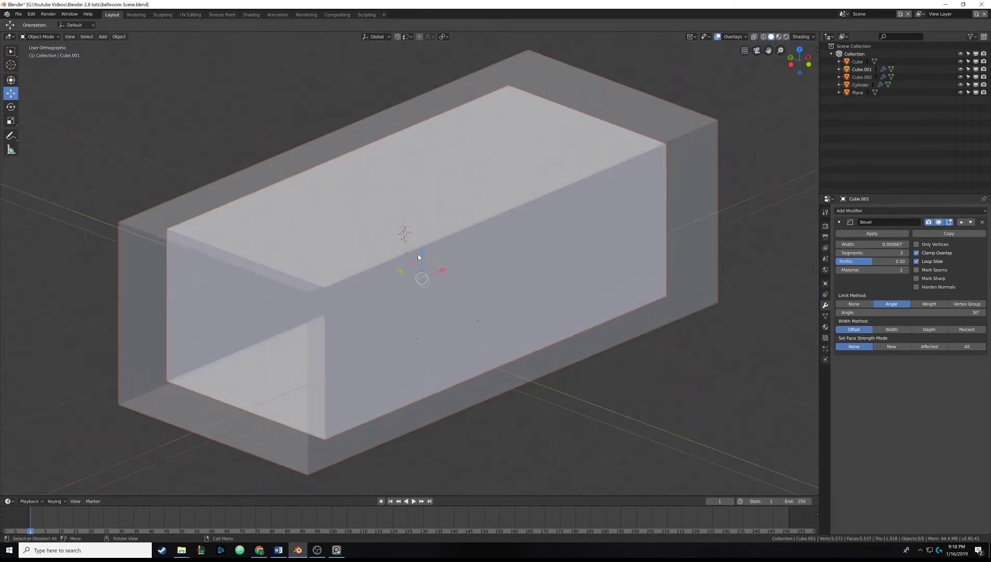
scroll(418, 253, up, 4)
key(alt+a)
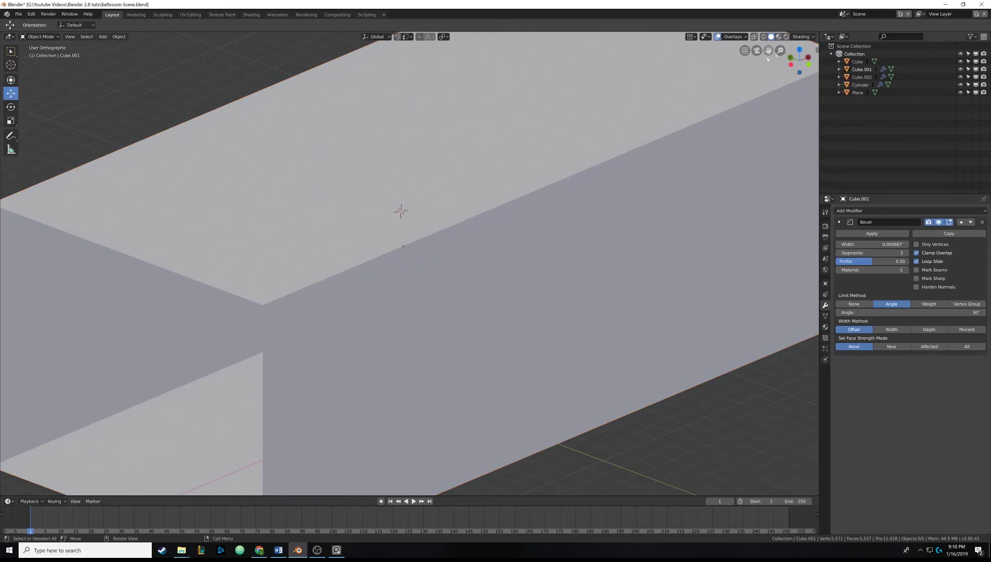
Step: Turn on Backface Culling in the viewport shading and review the vanity, basin and faucet inside the room
click(804, 36)
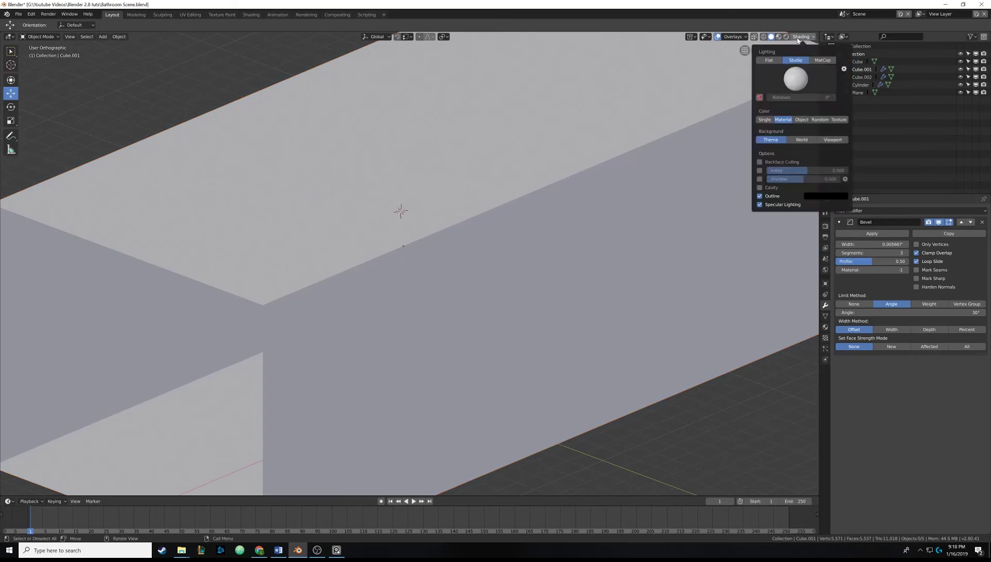
click(761, 163)
mouse_move(520, 242)
middle_down()
mouse_move(385, 193)
mouse_move(437, 213)
mouse_move(423, 246)
mouse_move(403, 246)
mouse_move(509, 262)
mouse_move(390, 258)
mouse_move(372, 244)
mouse_move(506, 242)
mouse_move(428, 256)
middle_up()
scroll(403, 245, up, 3)
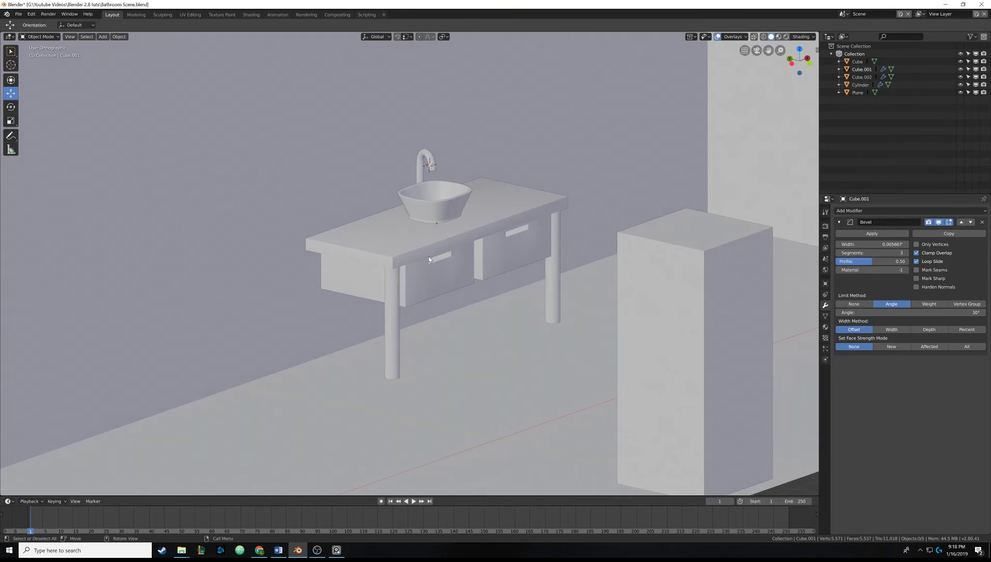
scroll(434, 257, down, 3)
middle_drag(394, 264, 415, 271)
scroll(410, 260, down, 5)
scroll(414, 271, up, 3)
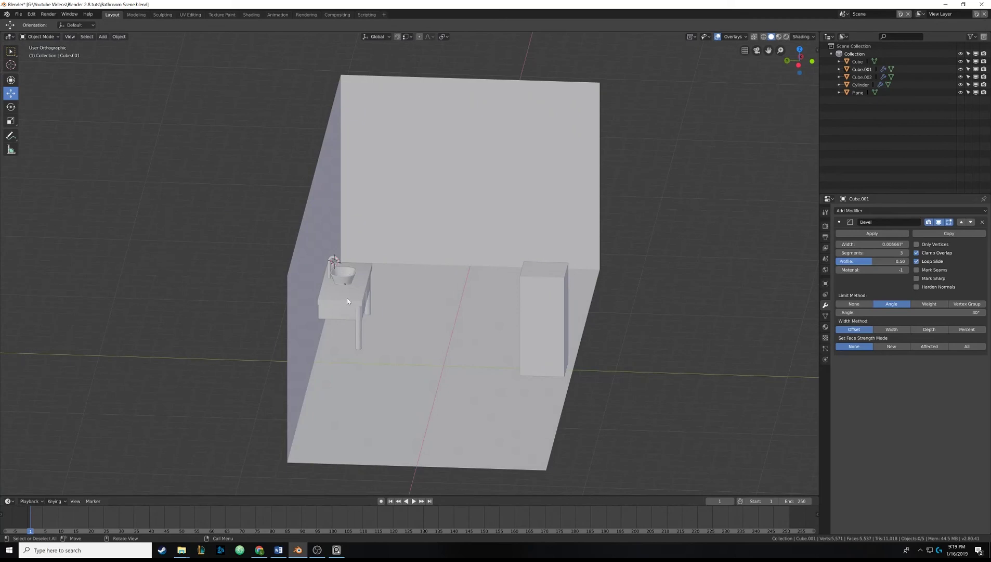
middle_drag(384, 284, 477, 251)
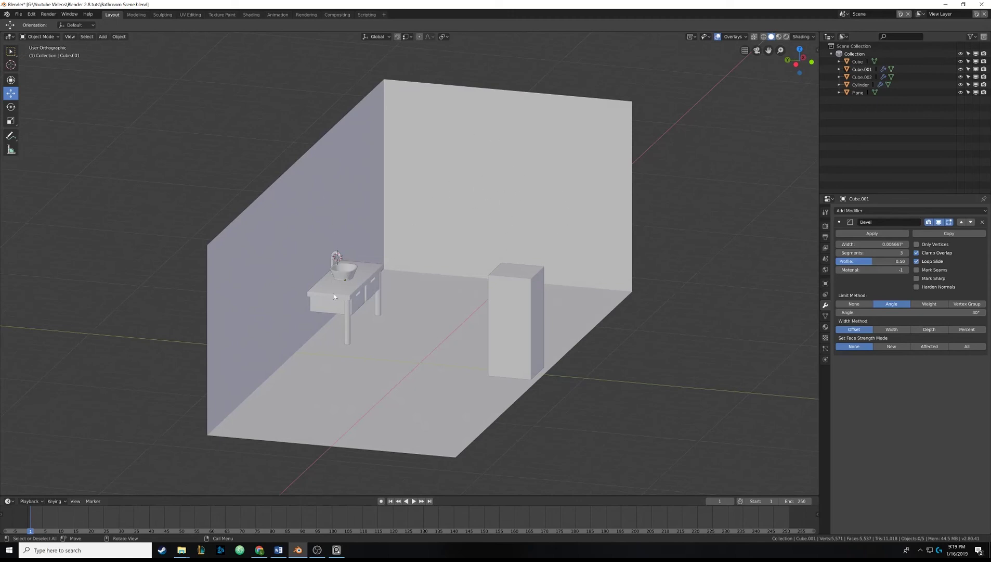
mouse_move(386, 220)
middle_down()
mouse_move(372, 230)
mouse_move(382, 233)
middle_up()
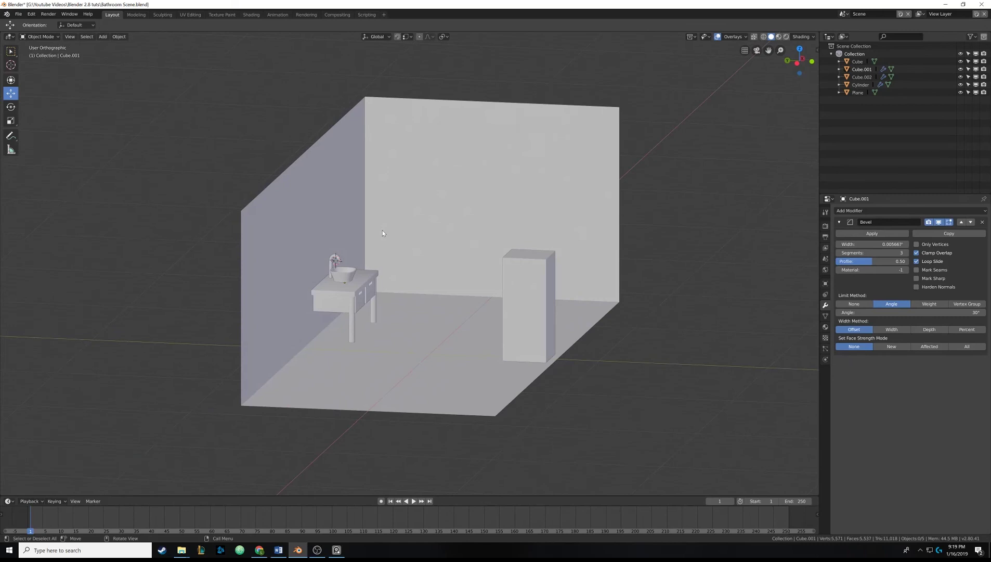